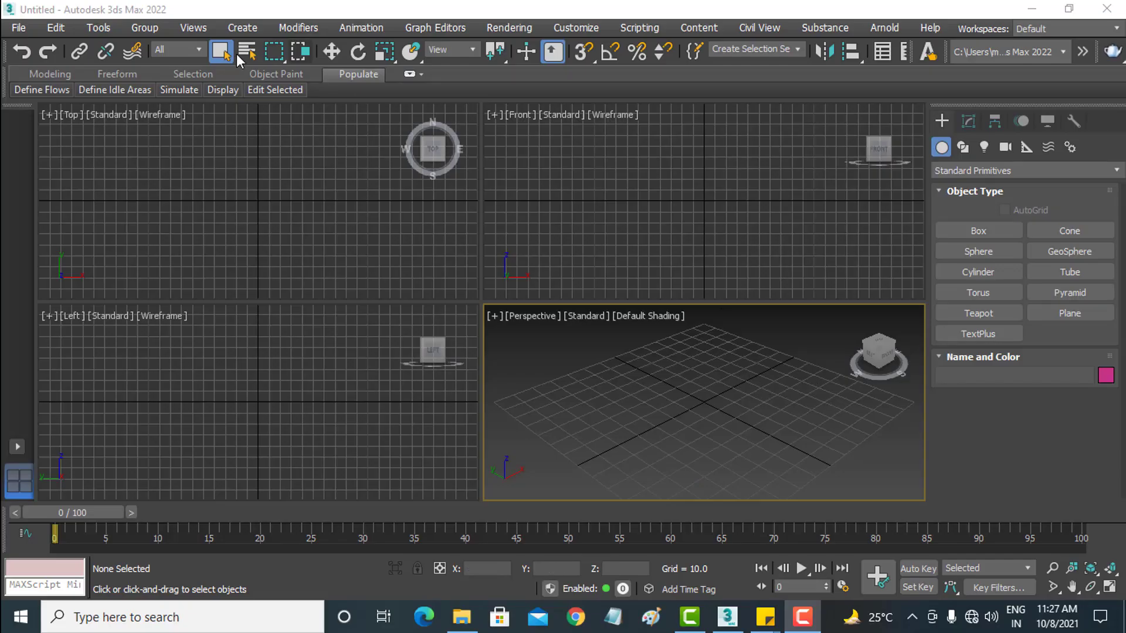
Step: Create a long flat box, about 89.306 × 273.921 × 47.28, in the viewports
click(137, 12)
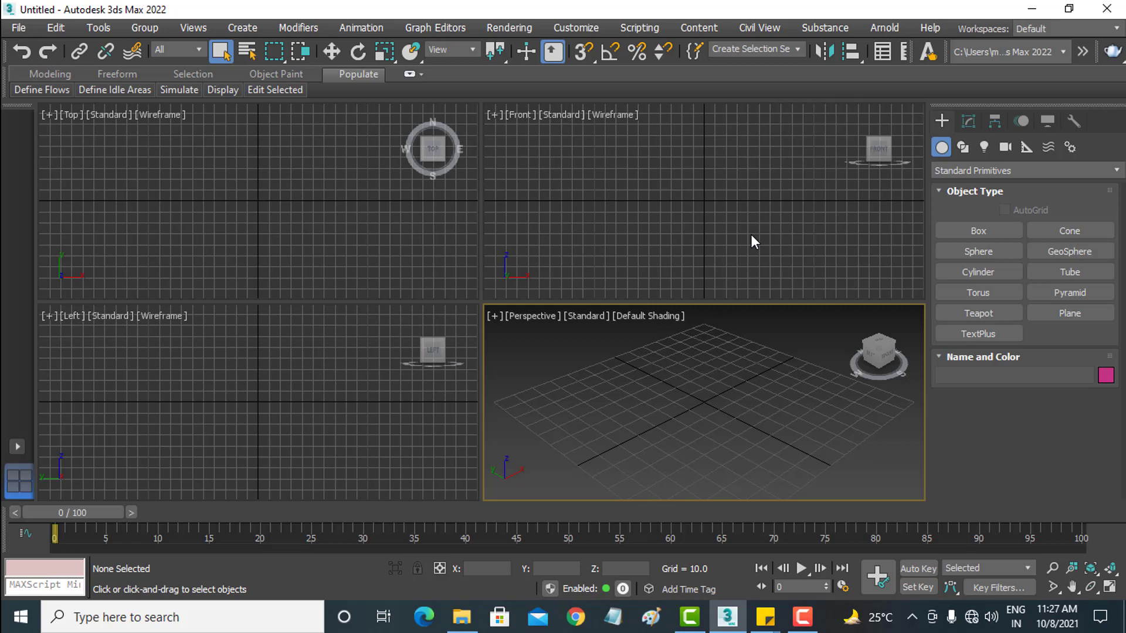
click(967, 232)
drag(555, 162, 857, 260)
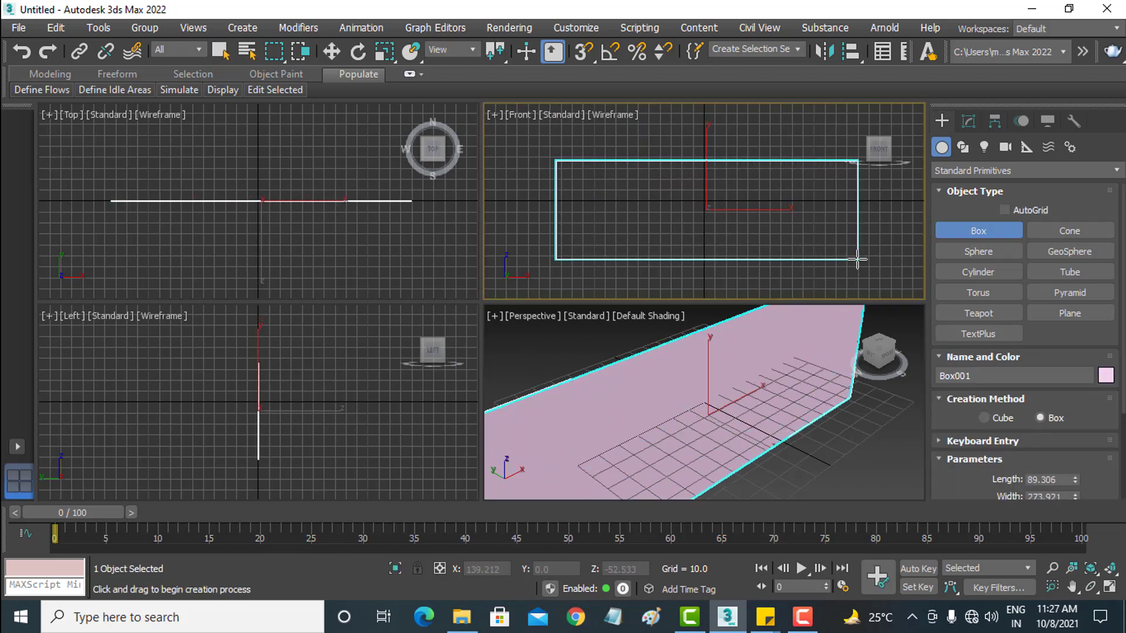
click(856, 212)
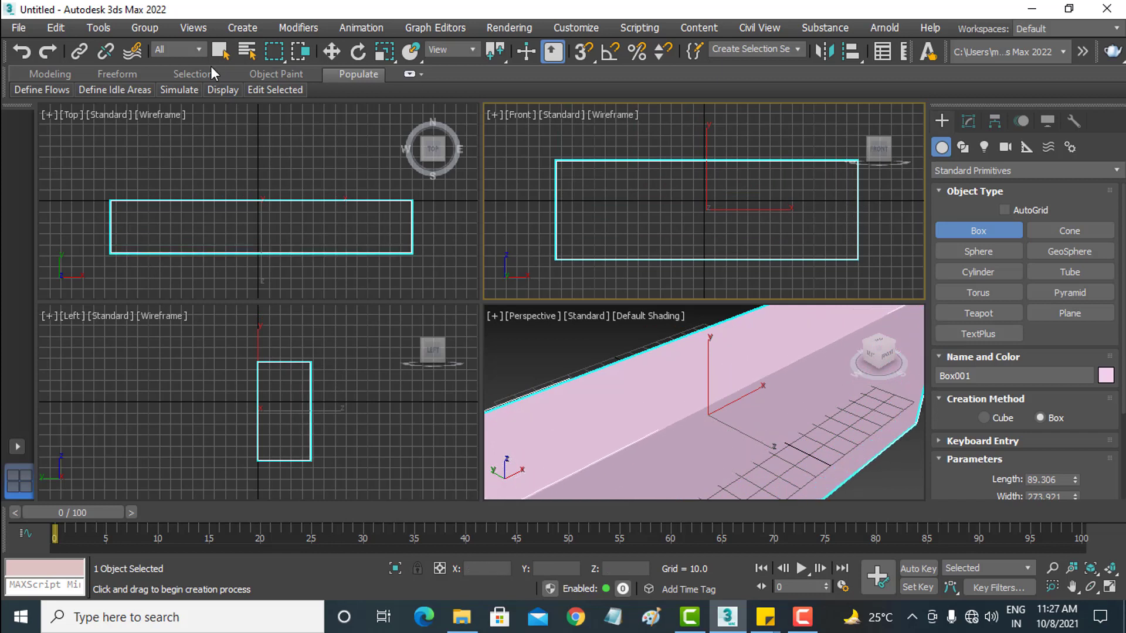
click(332, 52)
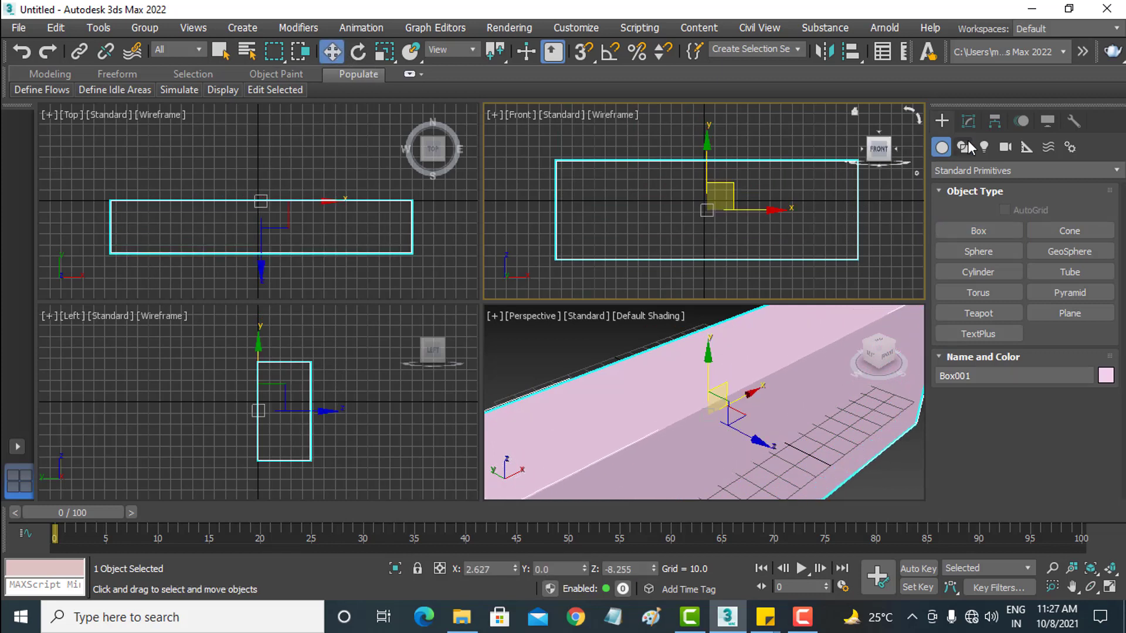
Step: Set the box's length, width and height segments to 22, 39 and 28
click(970, 122)
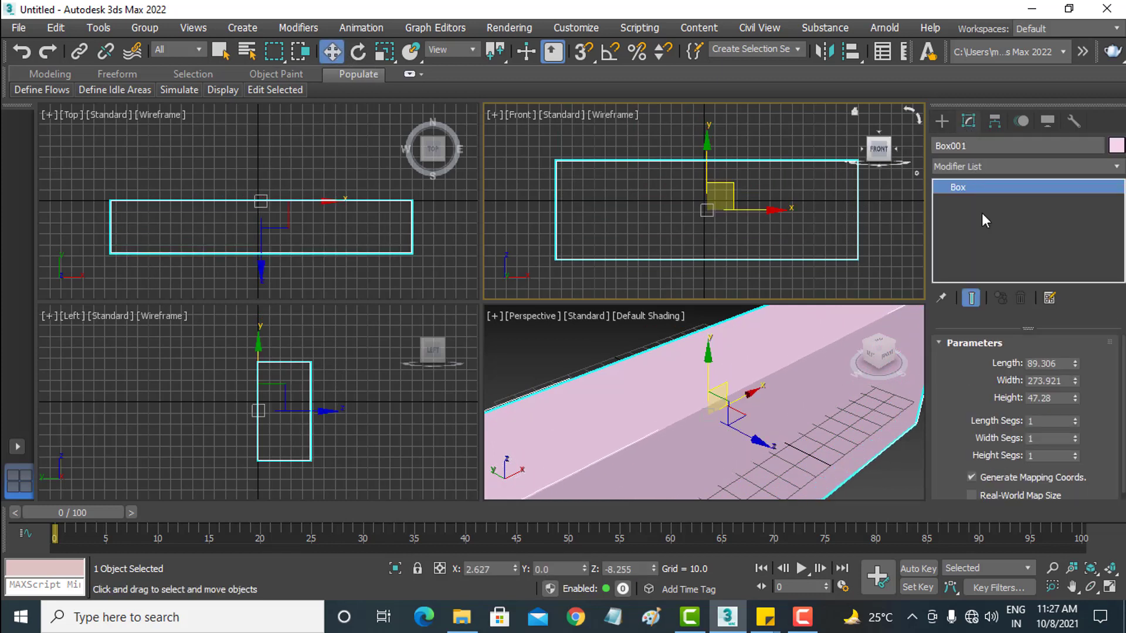
drag(1077, 422, 1075, 404)
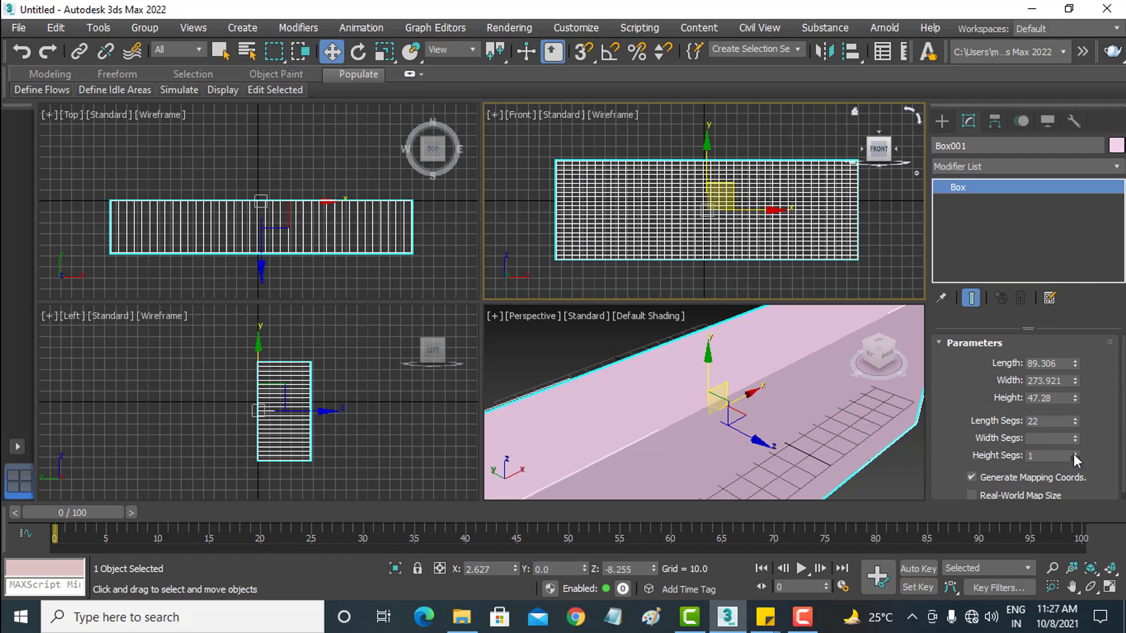
drag(1075, 456, 1075, 439)
click(987, 164)
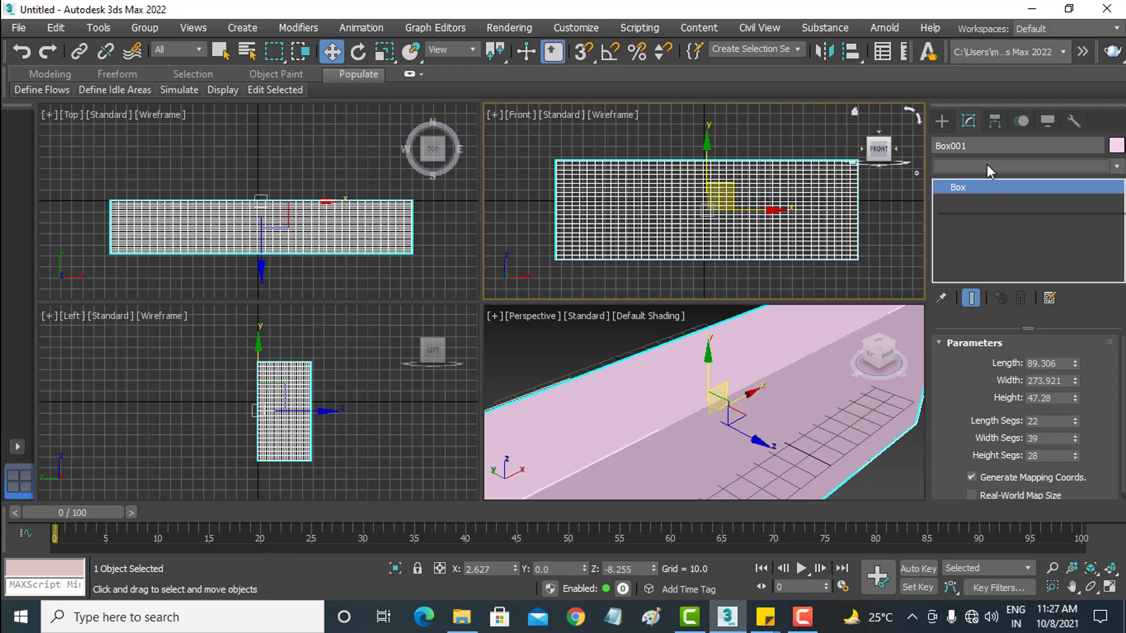
Step: Add a Twist modifier to the box with a 34-degree angle around the X axis
key(t)
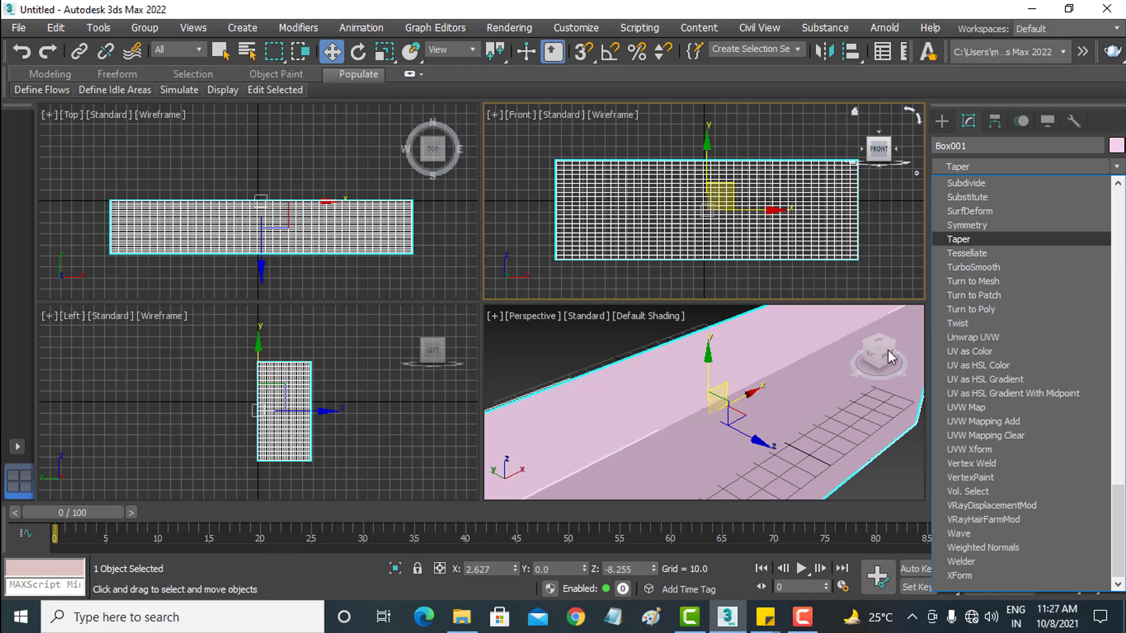
click(953, 324)
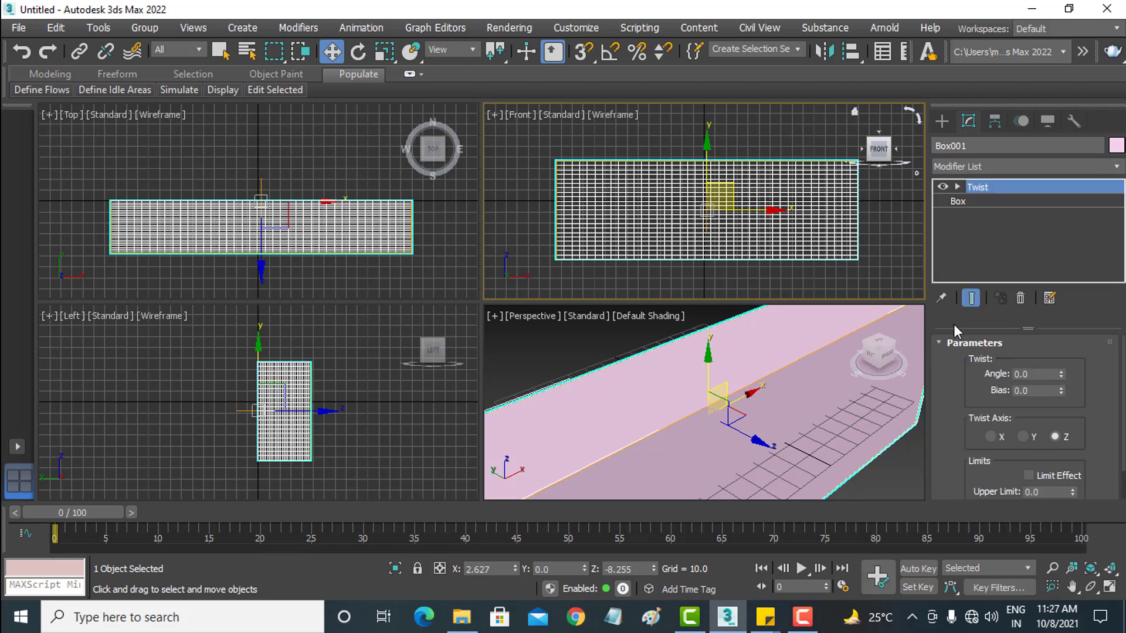
drag(1062, 374, 1062, 318)
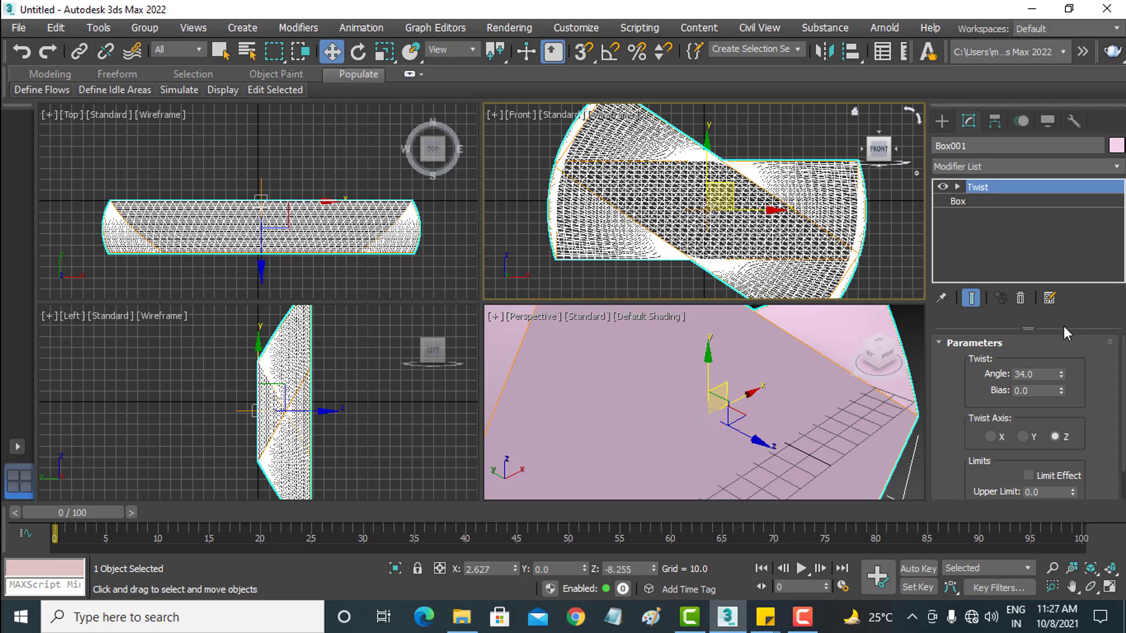
click(1022, 436)
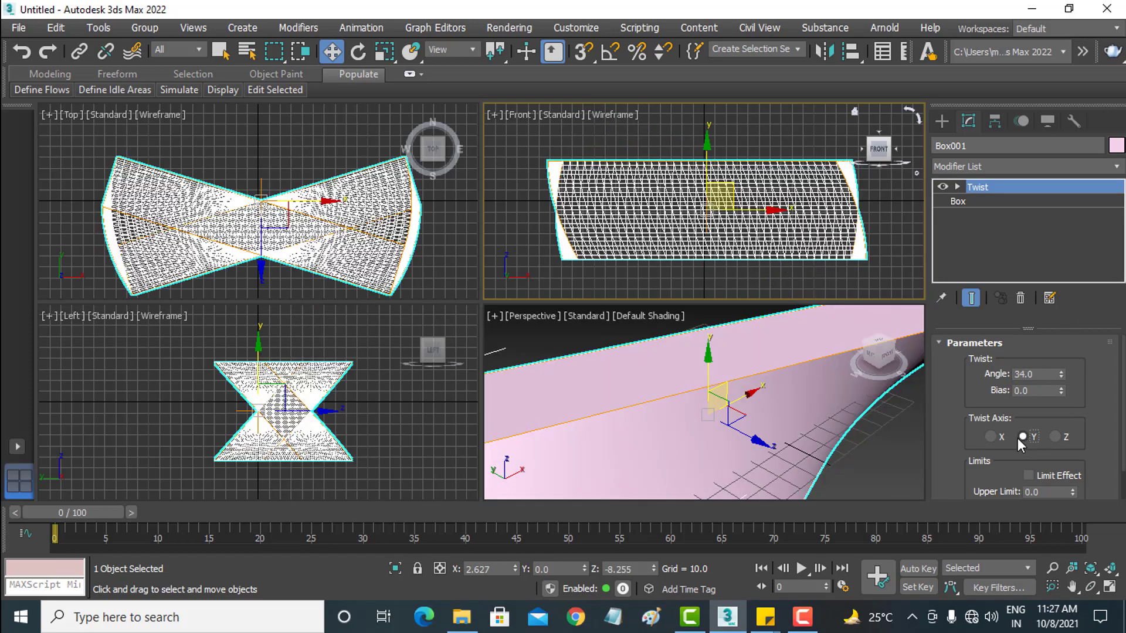
click(1002, 438)
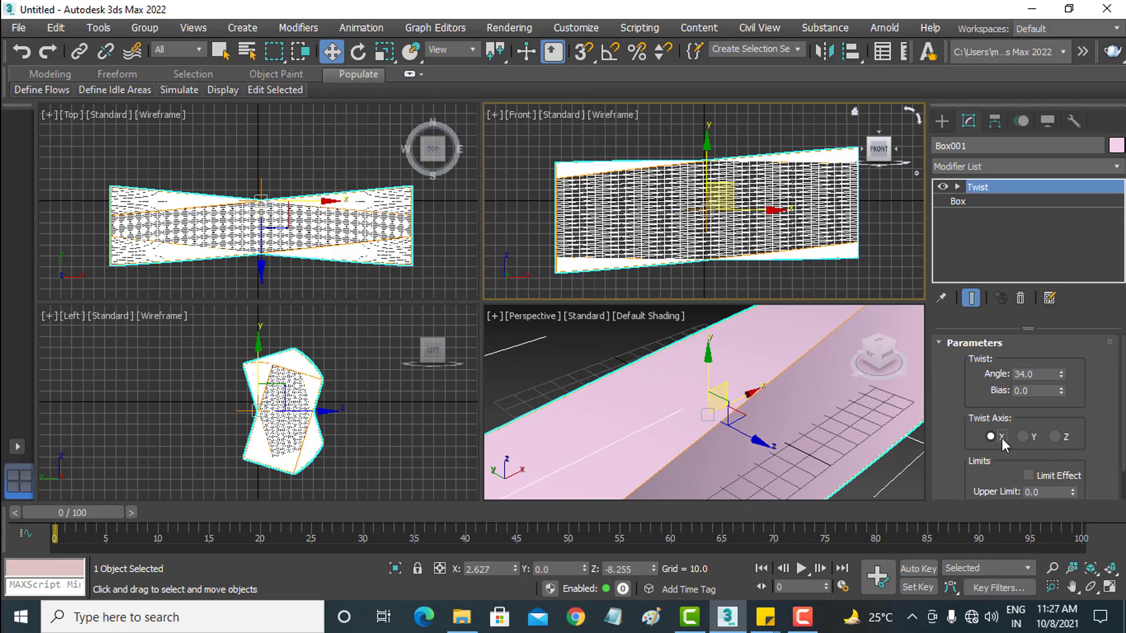
click(745, 413)
Step: Raise the box's twist angle to 793.5 and set its bias to 9.5
key(z)
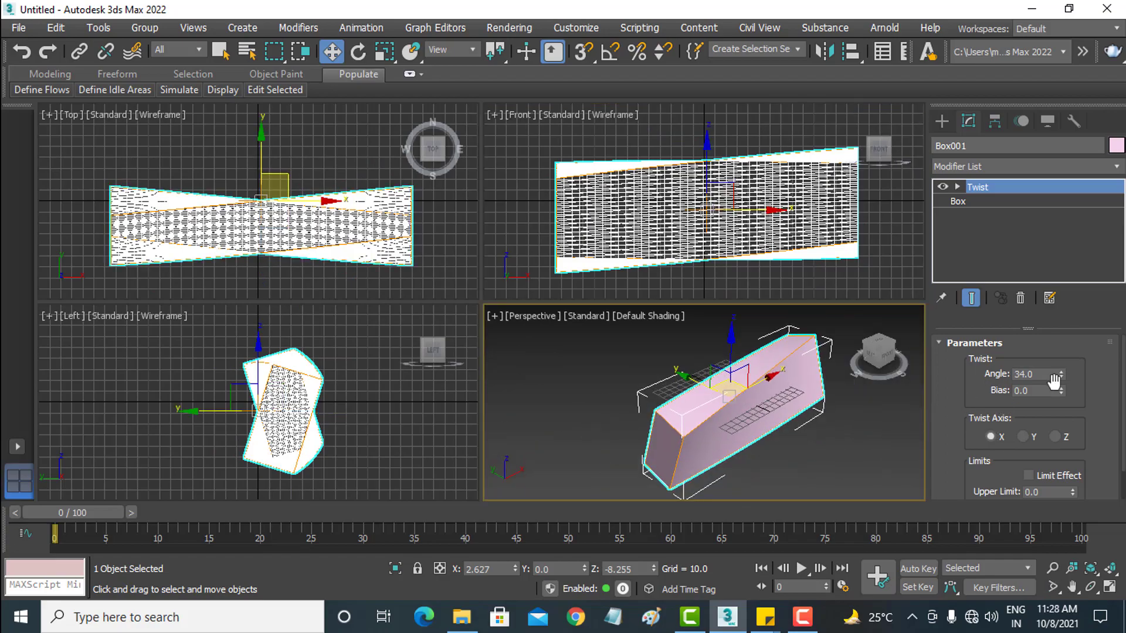
mouse_move(1060, 374)
mouse_down()
mouse_move(1046, 65)
mouse_move(1078, 101)
mouse_up()
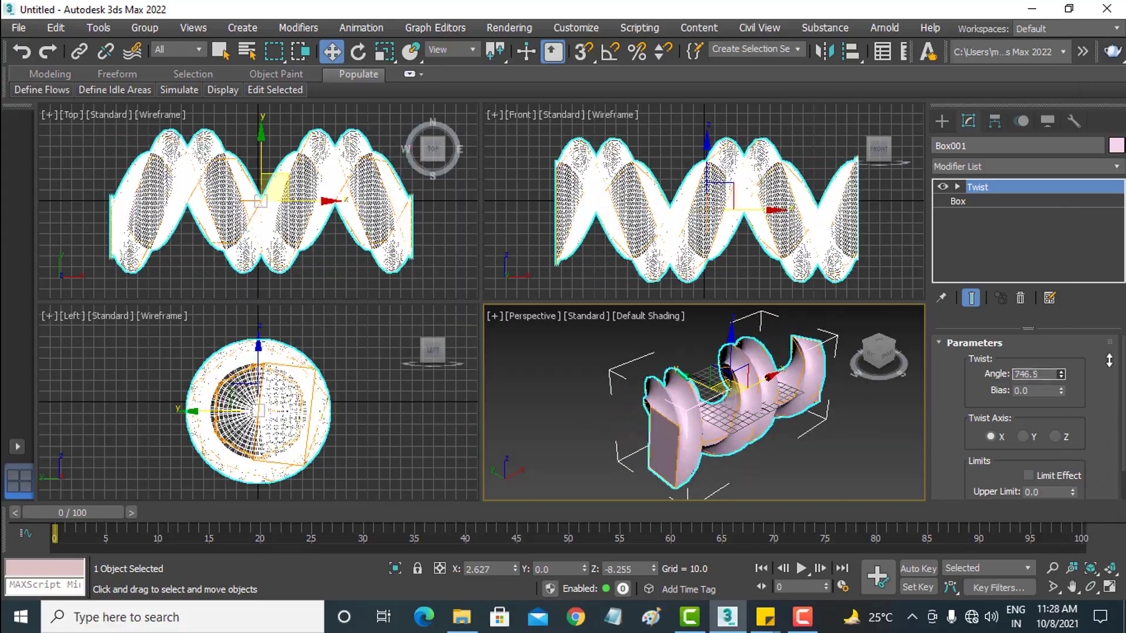
mouse_move(1079, 101)
mouse_down()
mouse_move(1115, 271)
mouse_move(647, 414)
mouse_up()
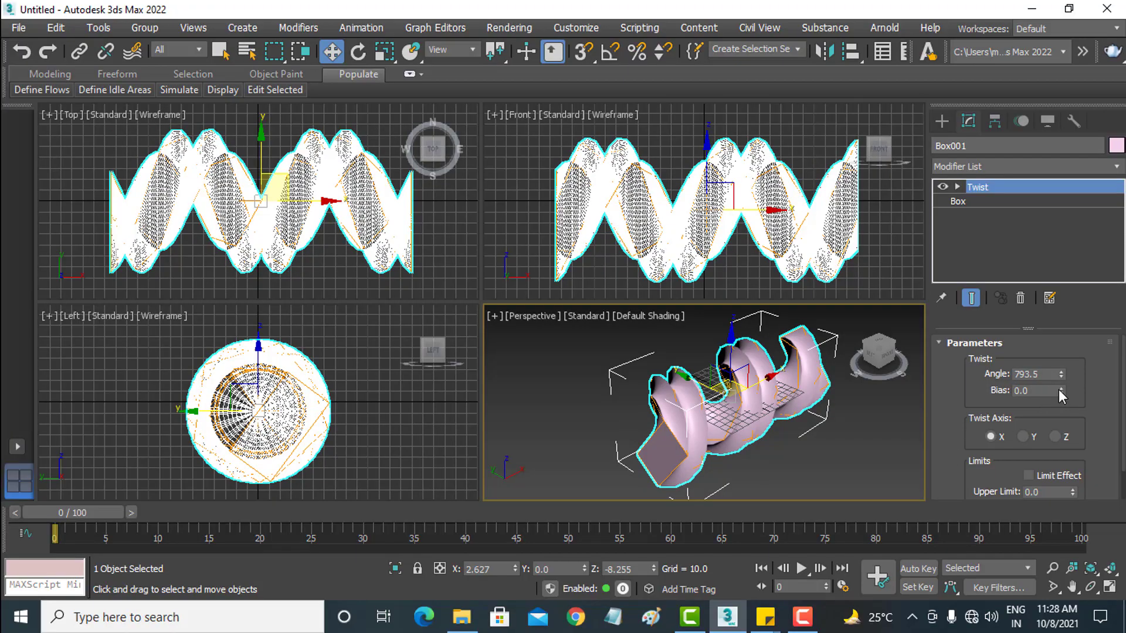
mouse_move(1059, 390)
mouse_down()
mouse_move(1068, 286)
mouse_move(1078, 391)
mouse_move(1080, 374)
mouse_up()
drag(1088, 421, 1086, 375)
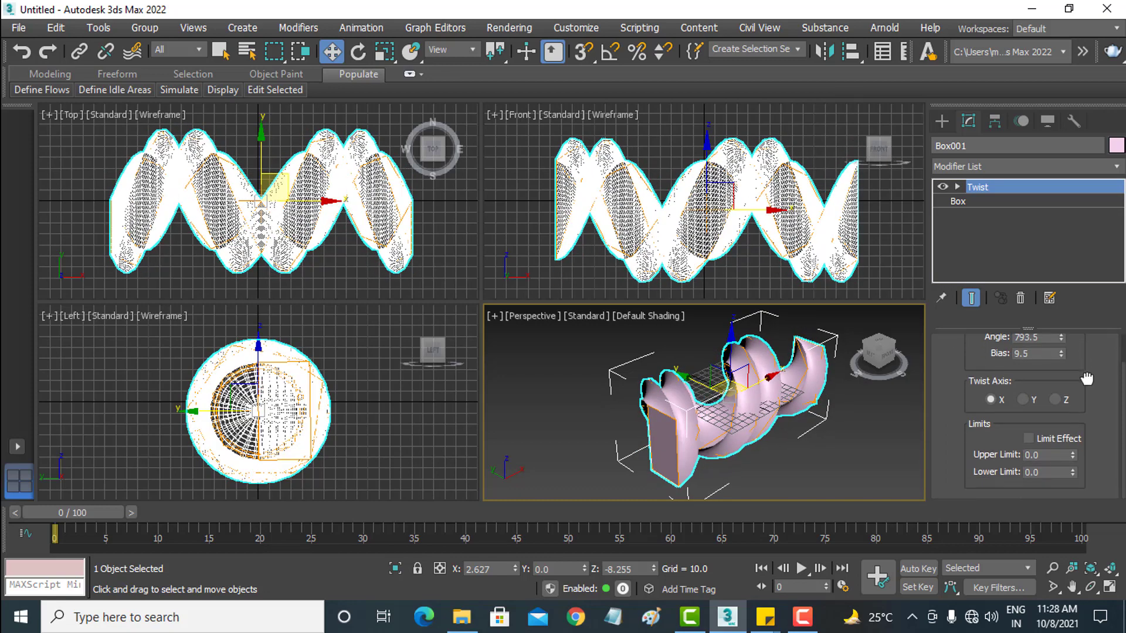
Step: Set twist limits to 10.96 and -0.01, shift the gizmo, then turn Limit Effect off
click(1058, 435)
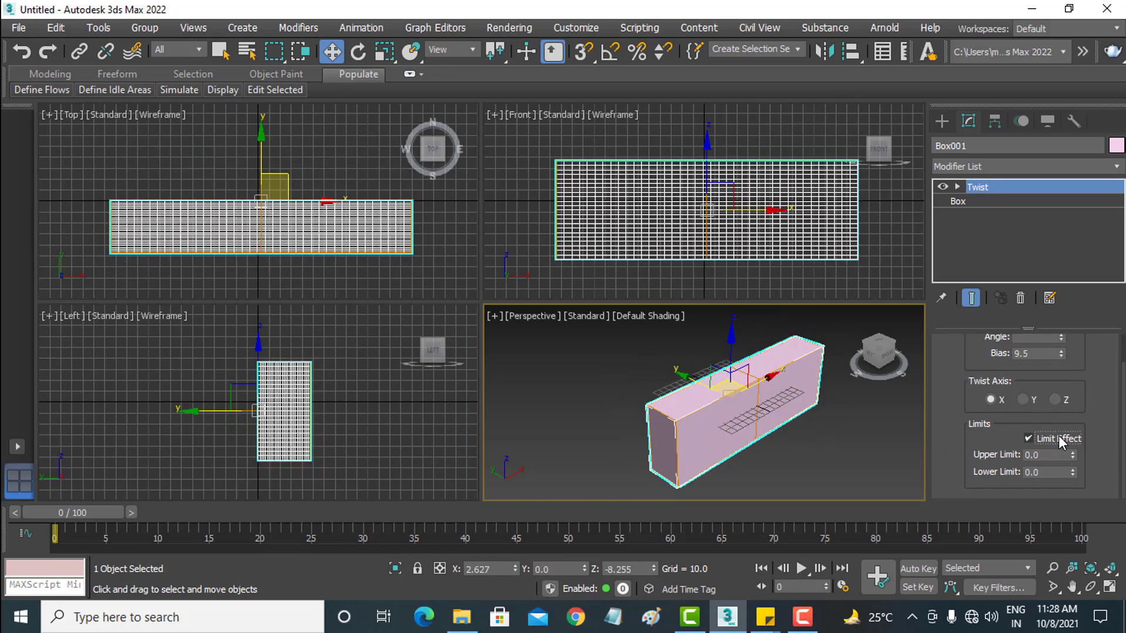
mouse_move(1074, 455)
mouse_down()
mouse_move(1085, 394)
mouse_move(140, 300)
mouse_move(212, 150)
mouse_up()
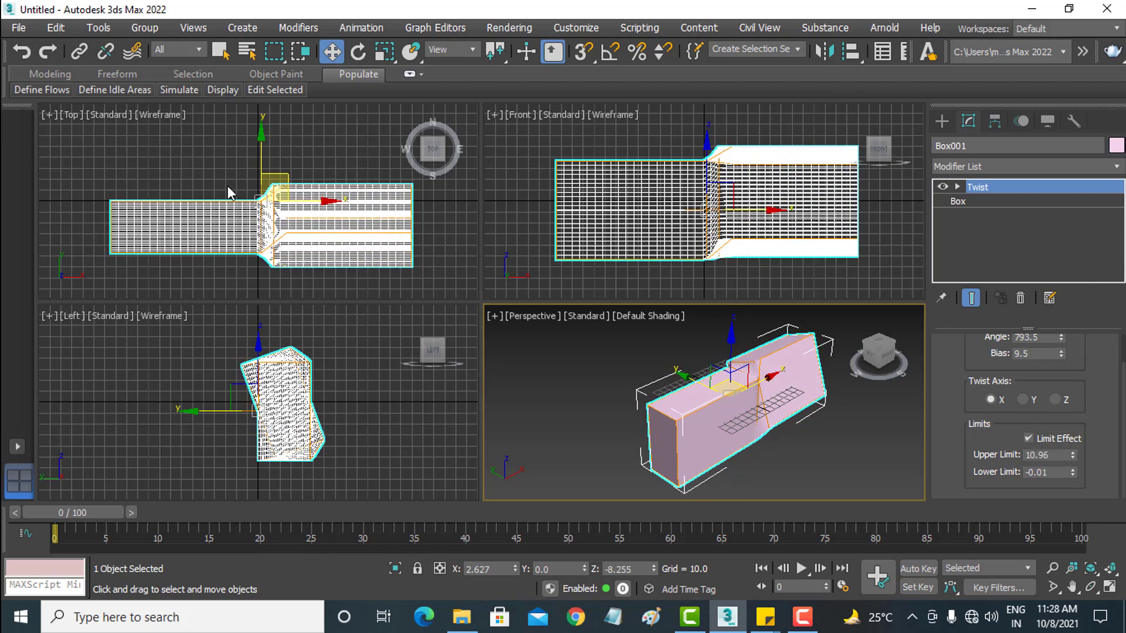
click(957, 186)
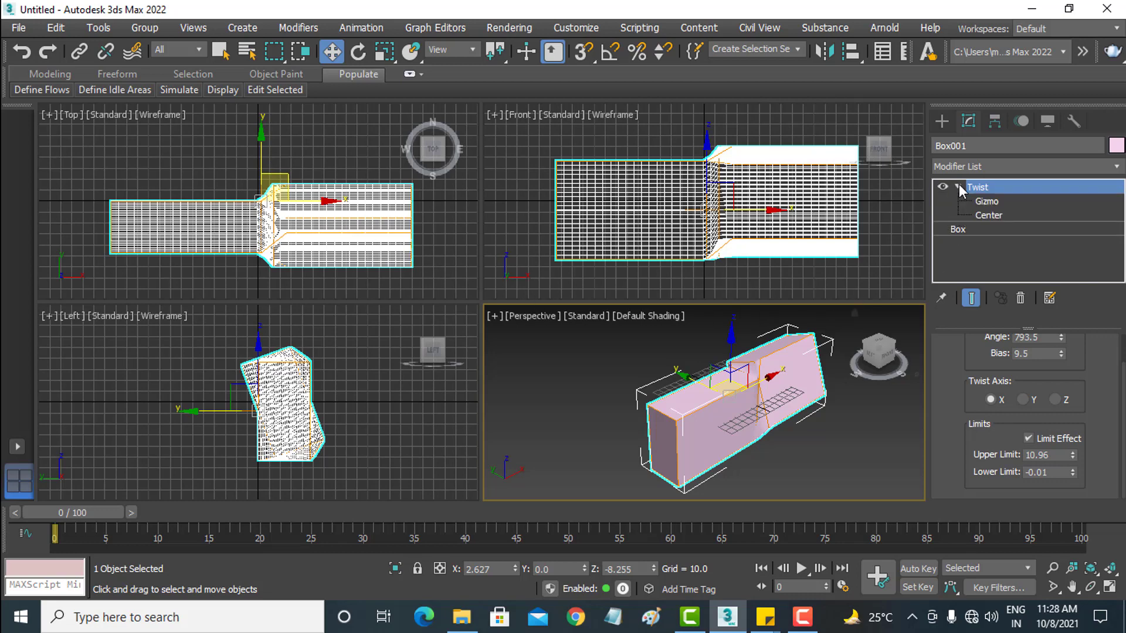
click(987, 201)
mouse_move(763, 377)
mouse_down()
mouse_move(712, 406)
mouse_move(765, 386)
mouse_up()
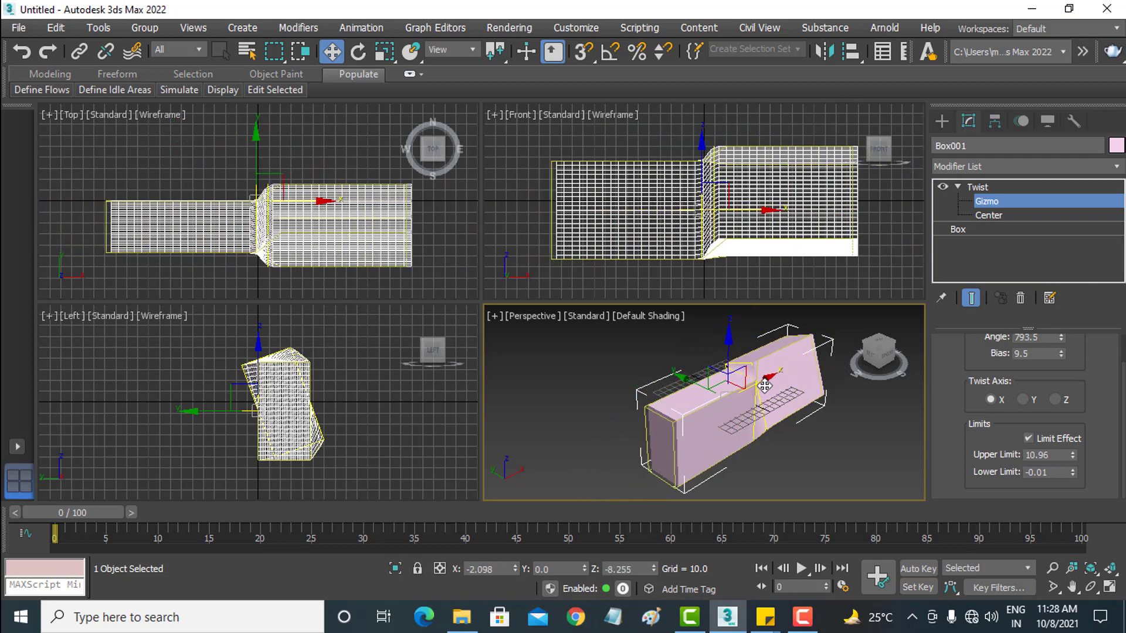
click(994, 202)
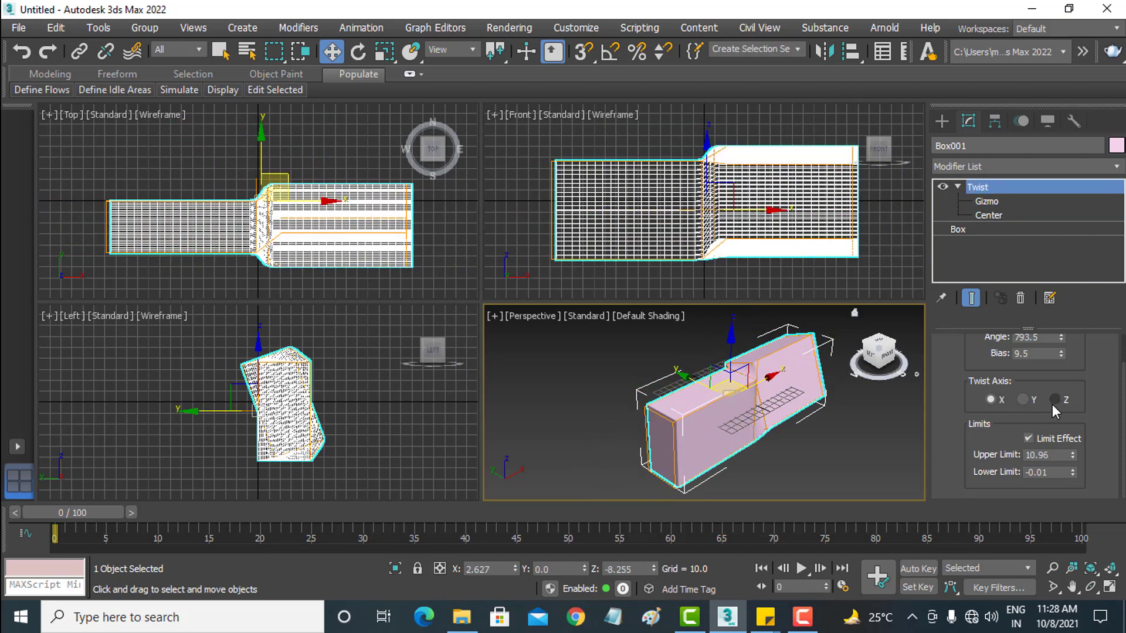
click(1047, 439)
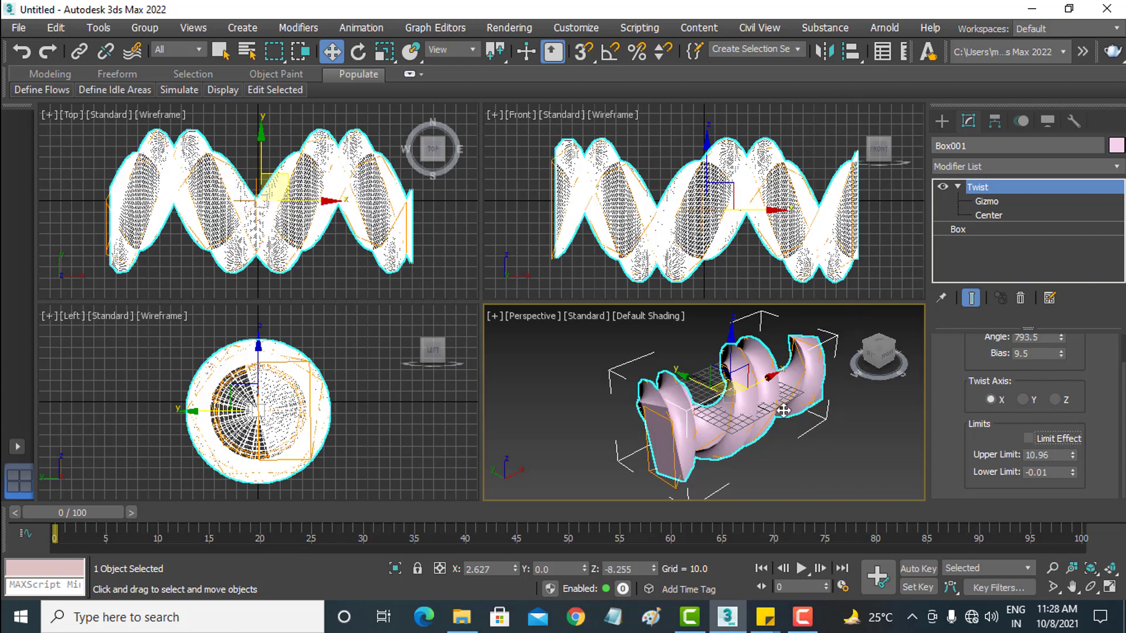
alt+middle_drag(767, 444, 791, 446)
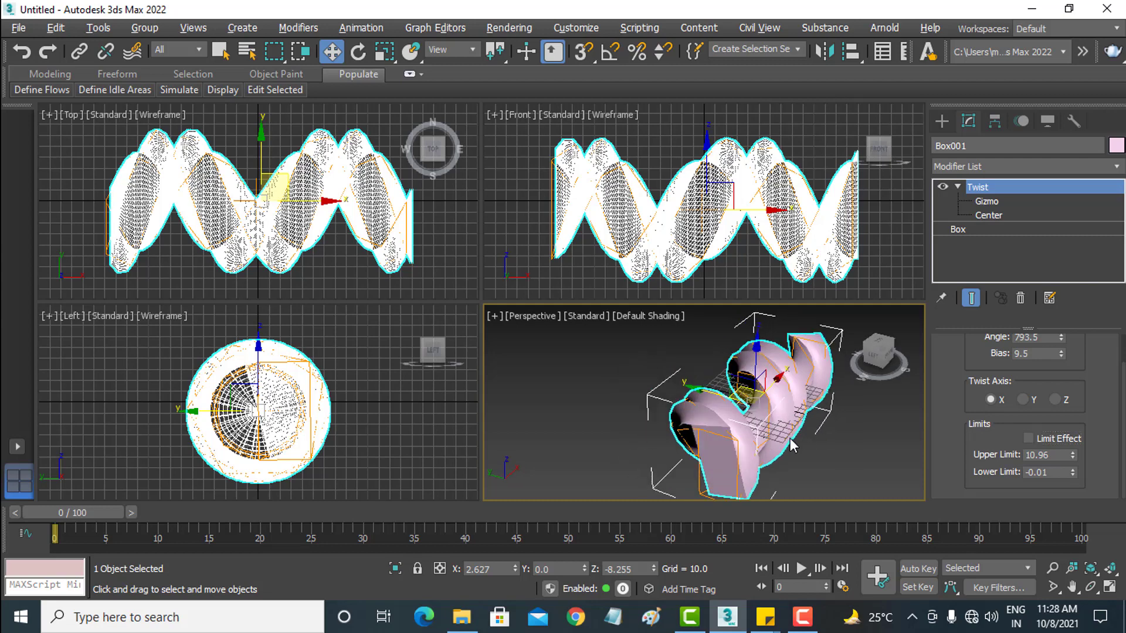
Step: Reset the scene, discarding the current changes
click(19, 28)
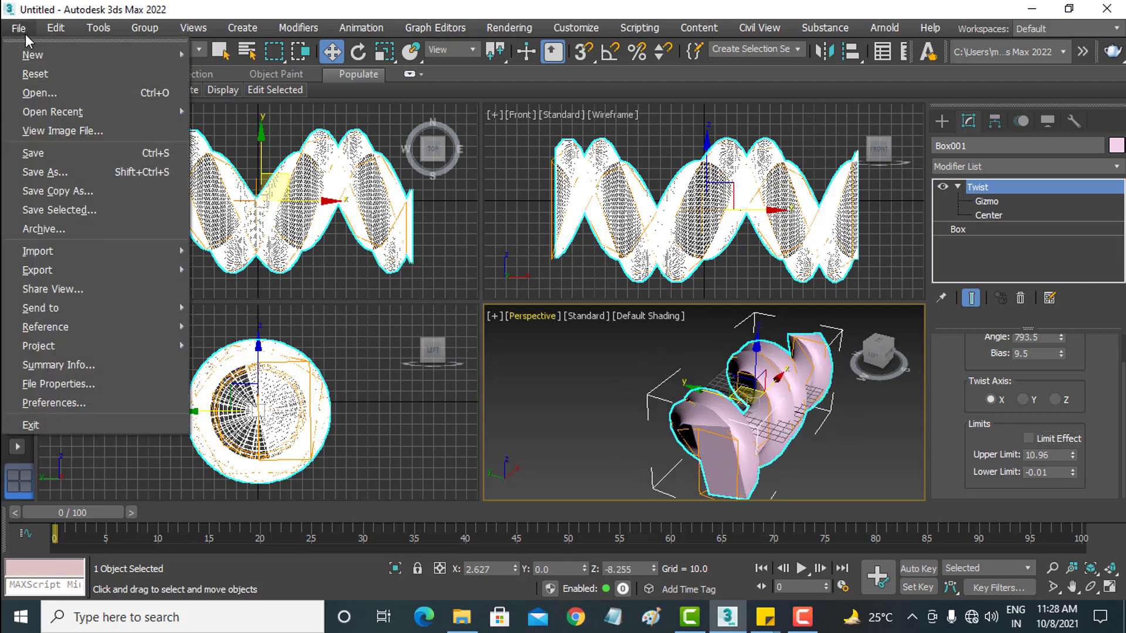
click(37, 76)
click(557, 334)
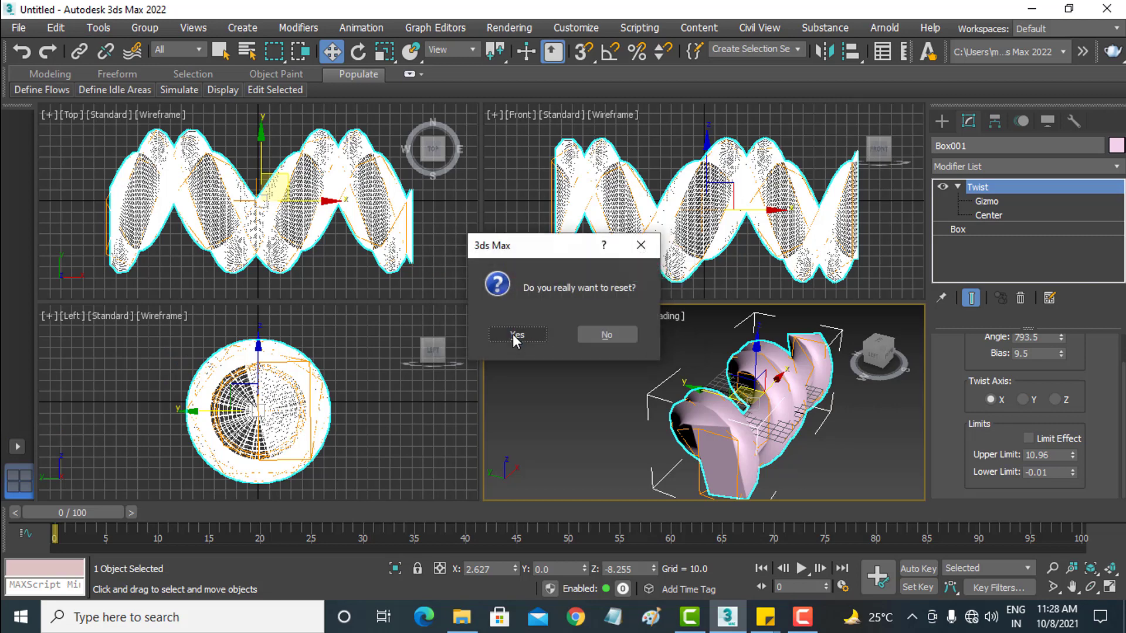
click(515, 334)
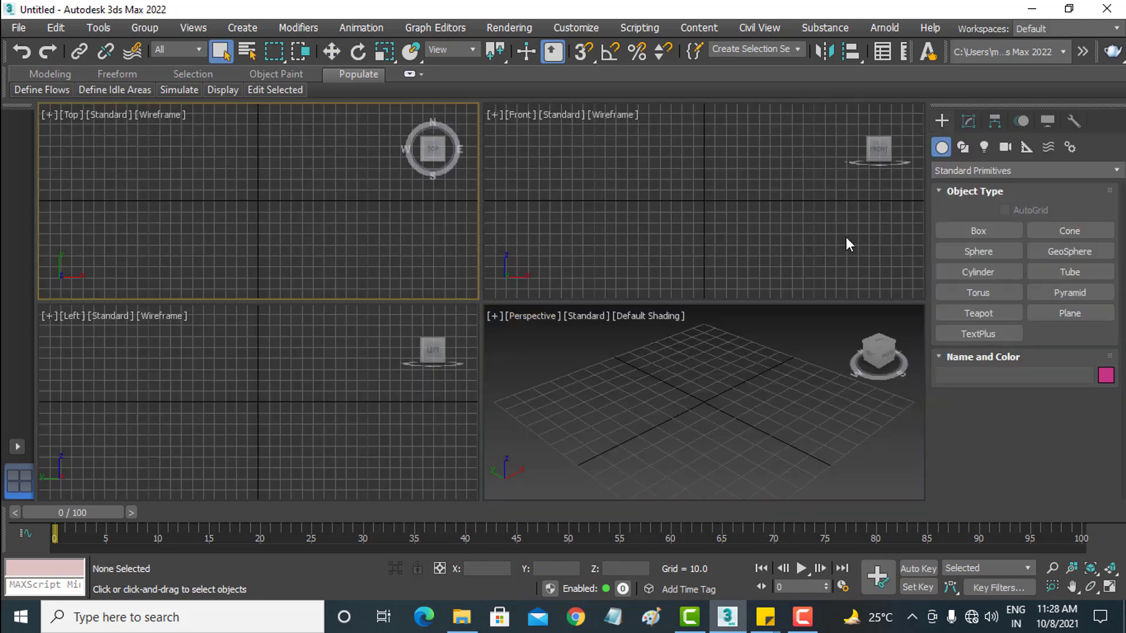
Step: Create a cylinder 166.917 tall in the Top viewport
click(972, 272)
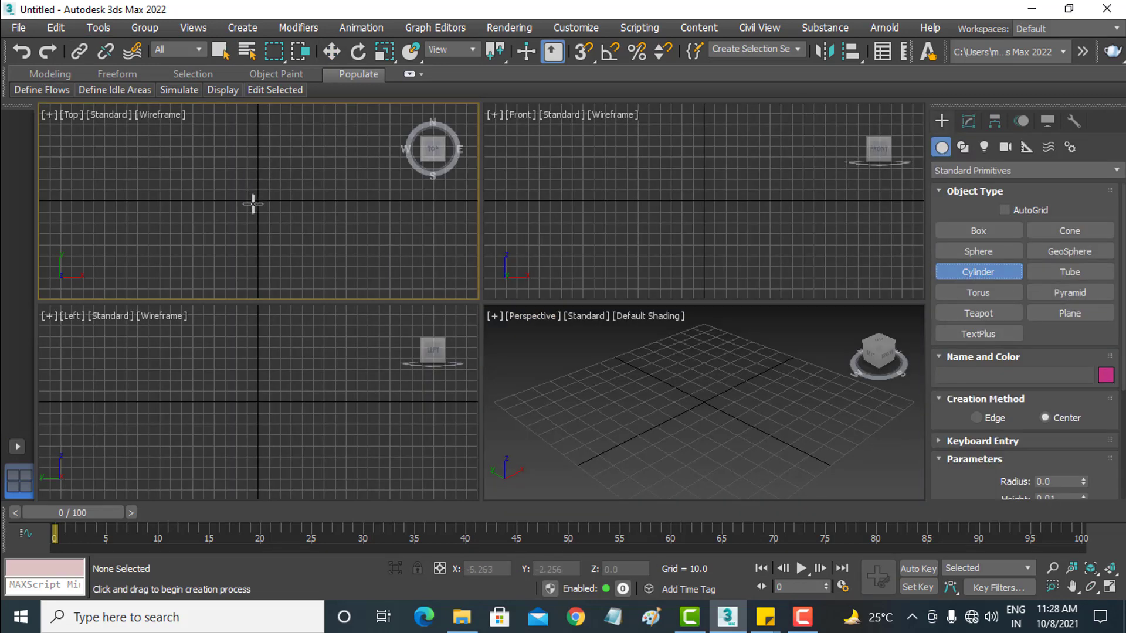
drag(252, 203, 270, 185)
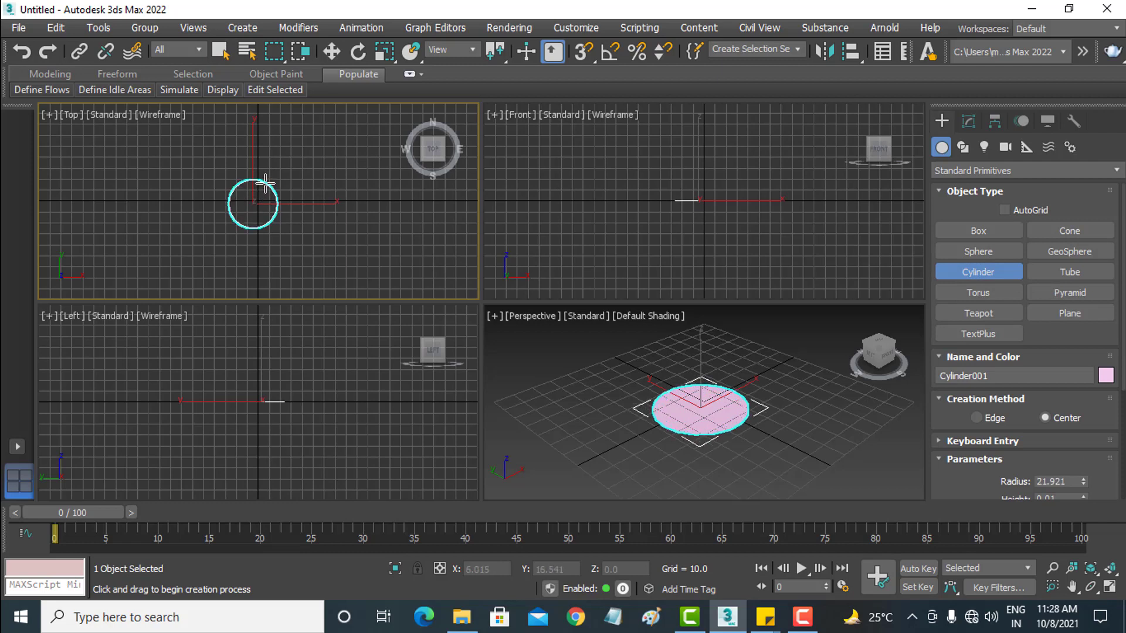
click(241, 30)
click(331, 51)
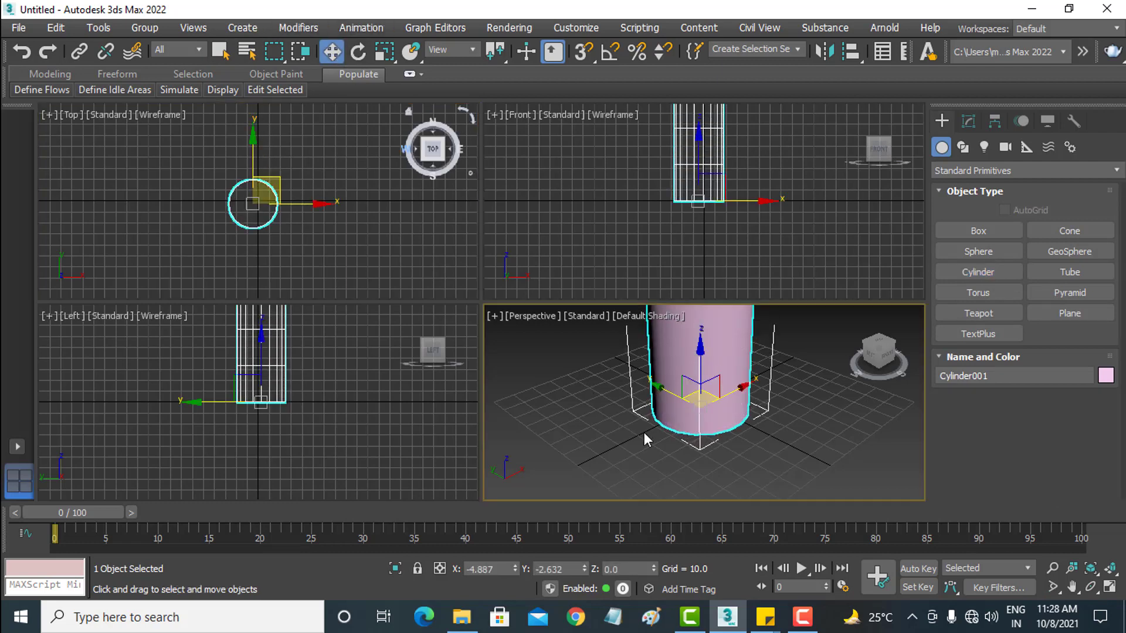
scroll(644, 431, down, 5)
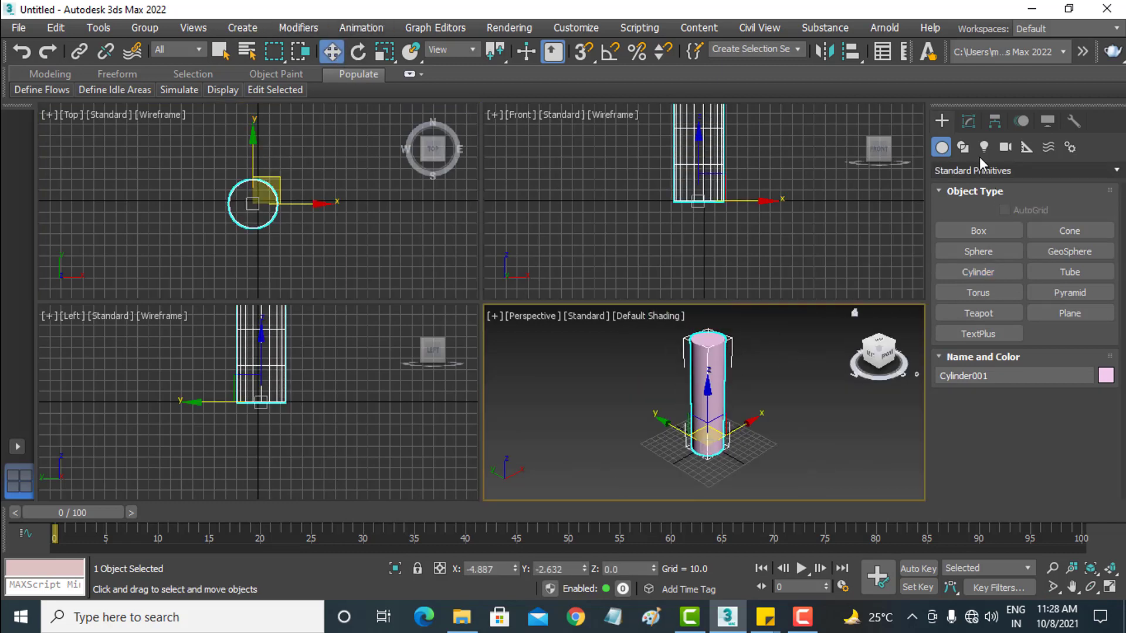
Step: Set the cylinder's height segments to 63 and add a Twist modifier
click(968, 121)
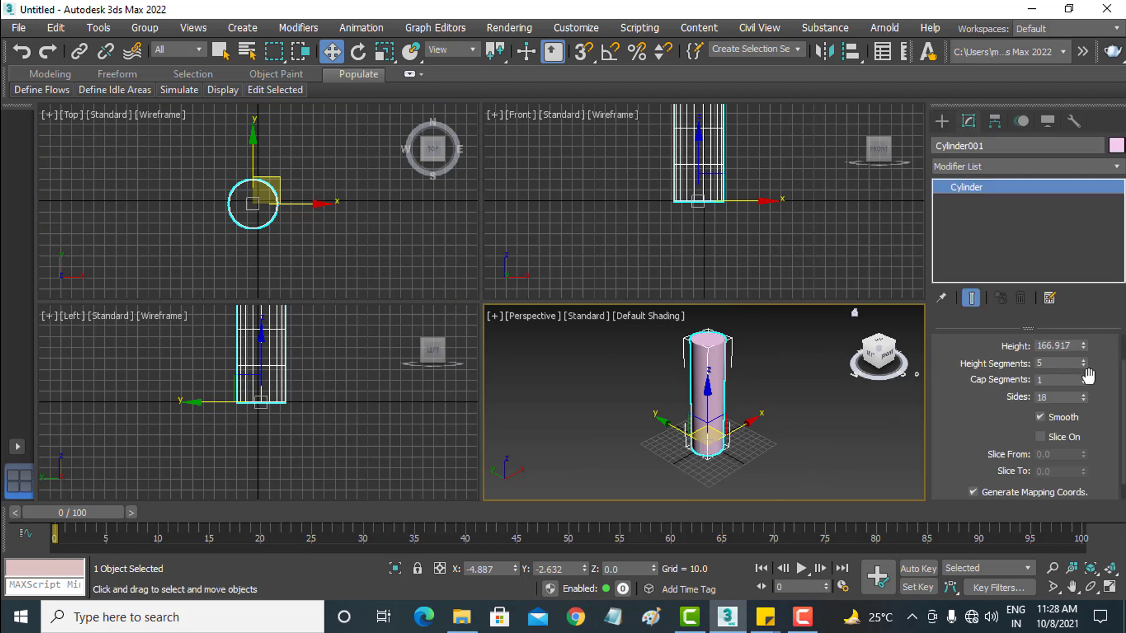
drag(1084, 364, 1082, 317)
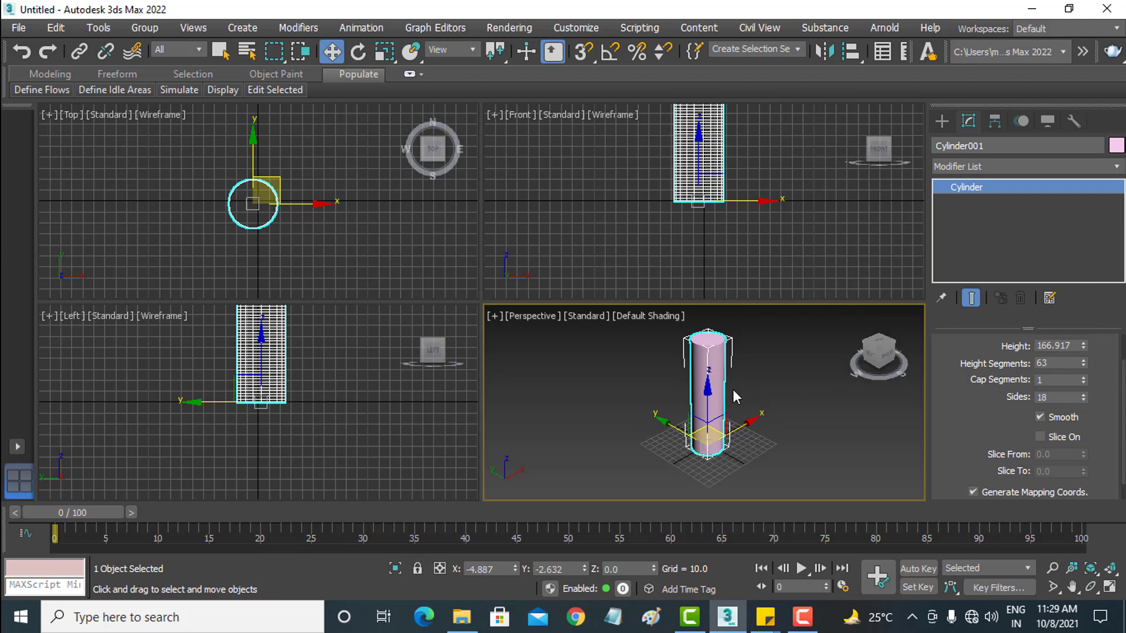
click(980, 166)
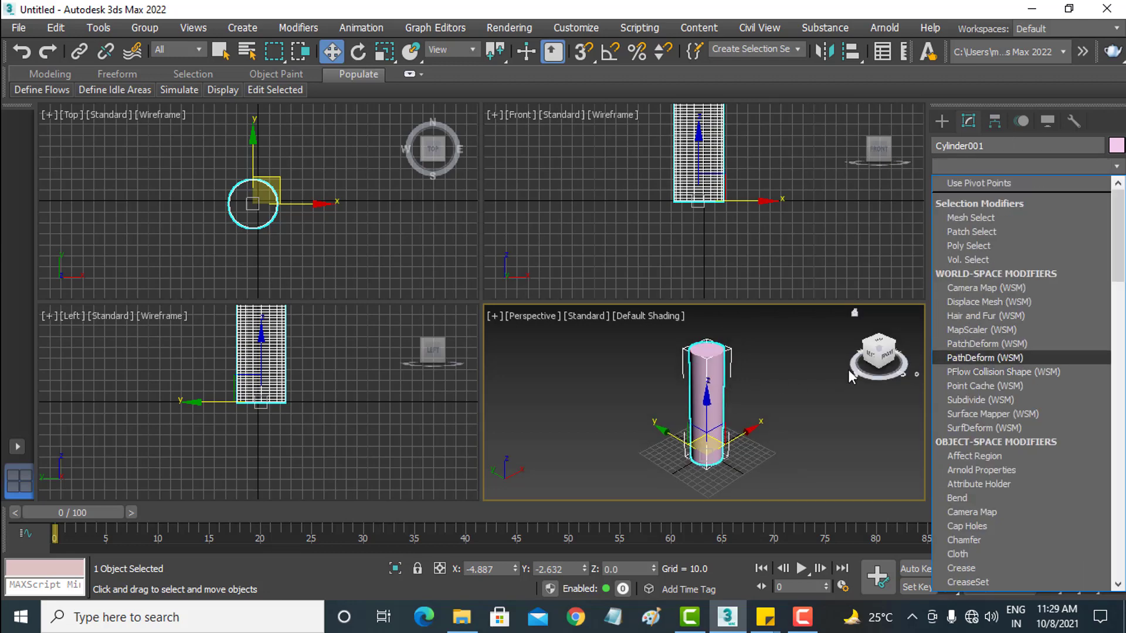
key(t)
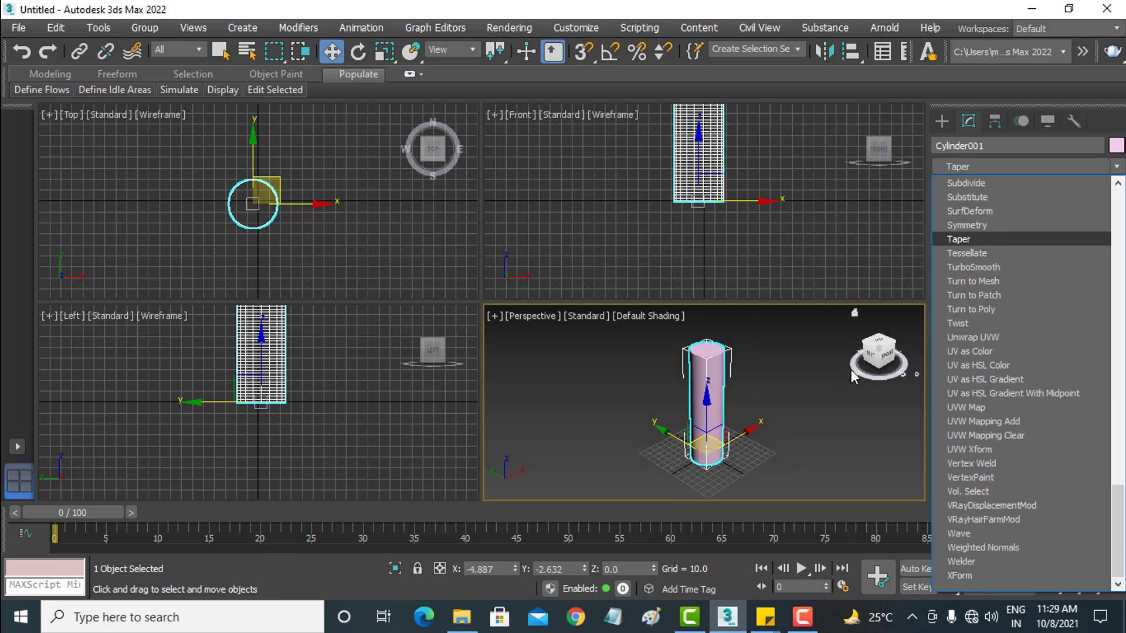
click(981, 318)
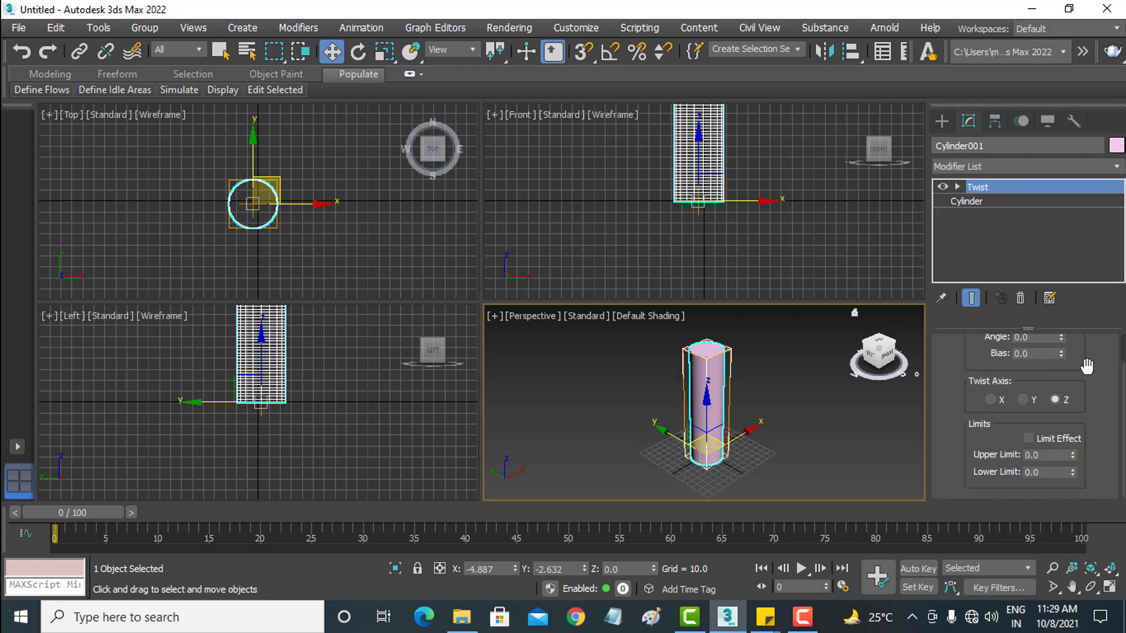
Step: Twist the cylinder 602.5 degrees around Z and frame it in the Front view
mouse_move(1083, 364)
mouse_down()
mouse_move(1079, 407)
mouse_move(57, 255)
mouse_up()
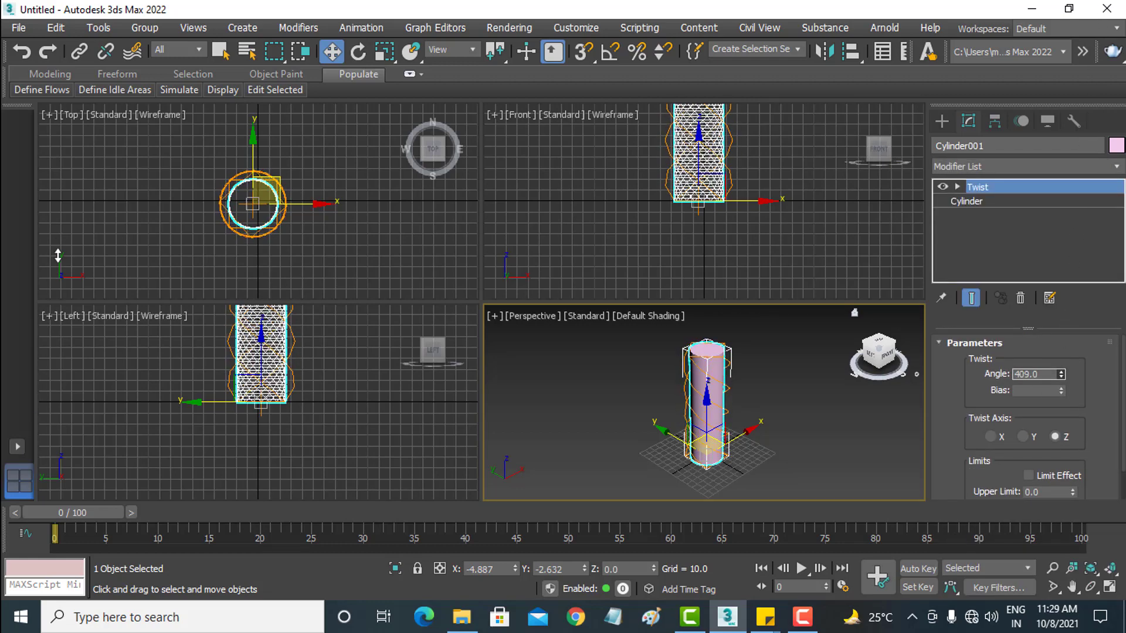
drag(58, 255, 58, 175)
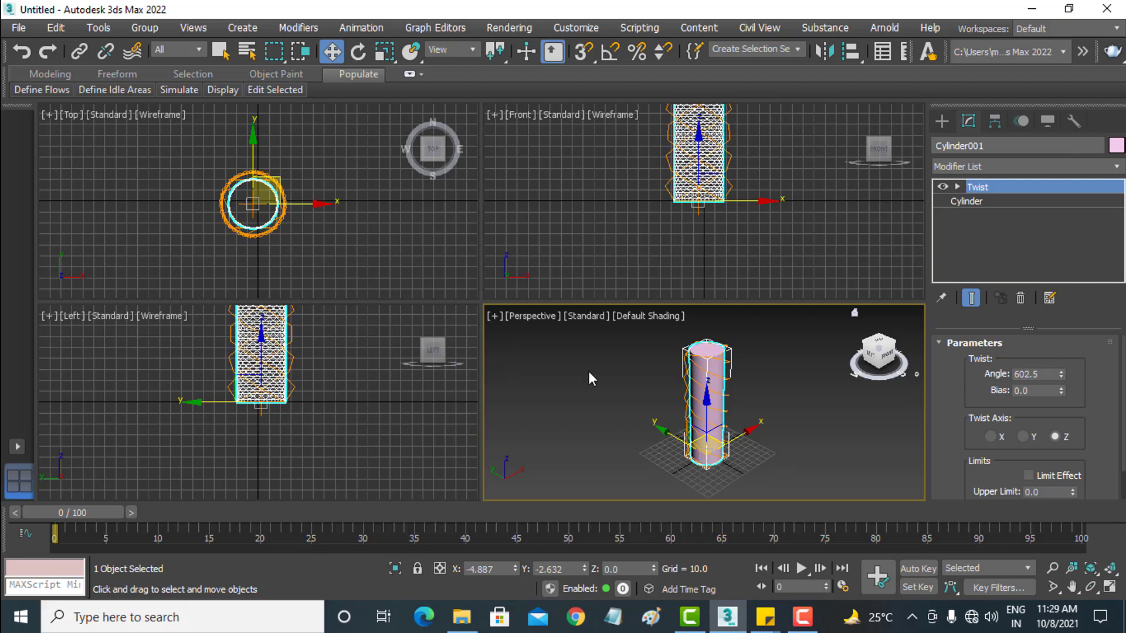
scroll(692, 231, up, 2)
scroll(701, 176, up, 4)
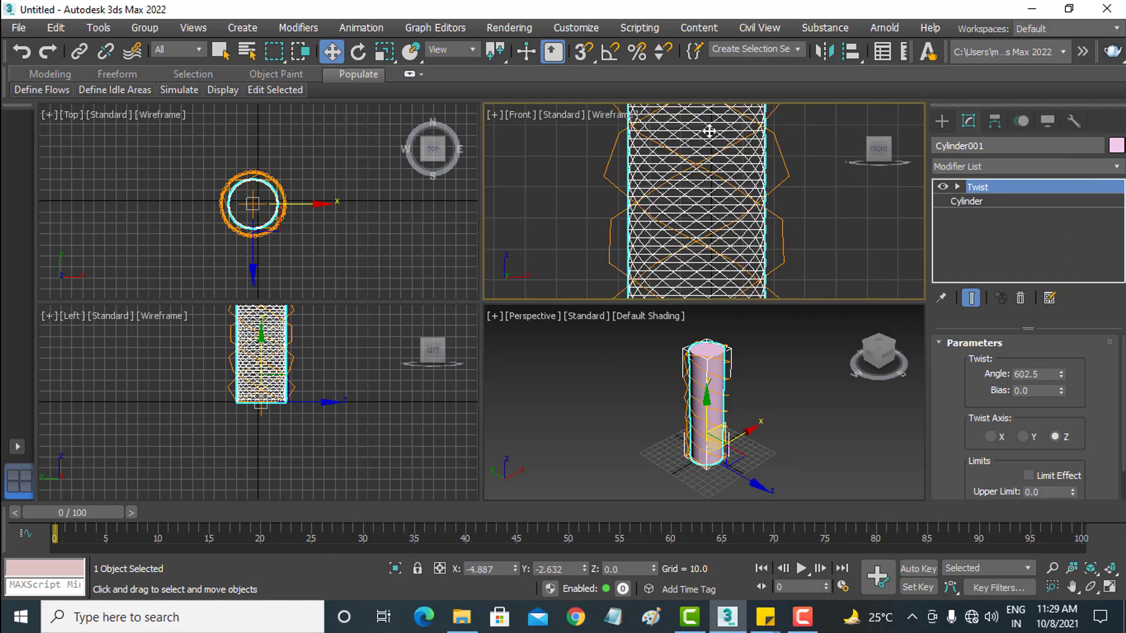
middle_drag(709, 131, 714, 188)
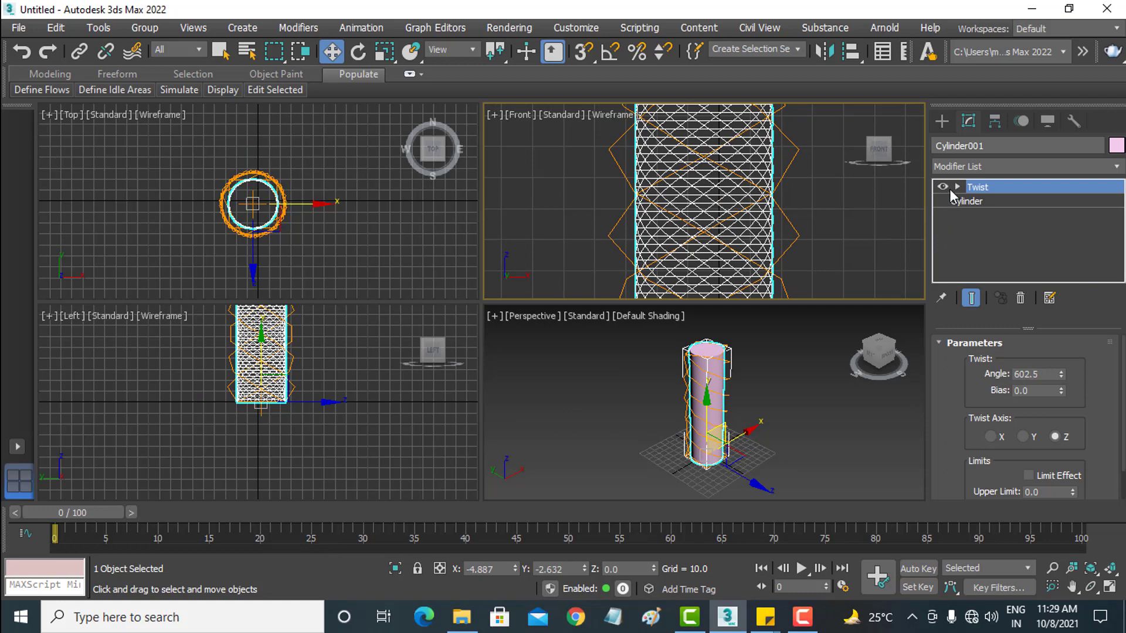
Step: Toggle the Twist modifier off and back on to compare the spiral with the plain cylinder
click(942, 186)
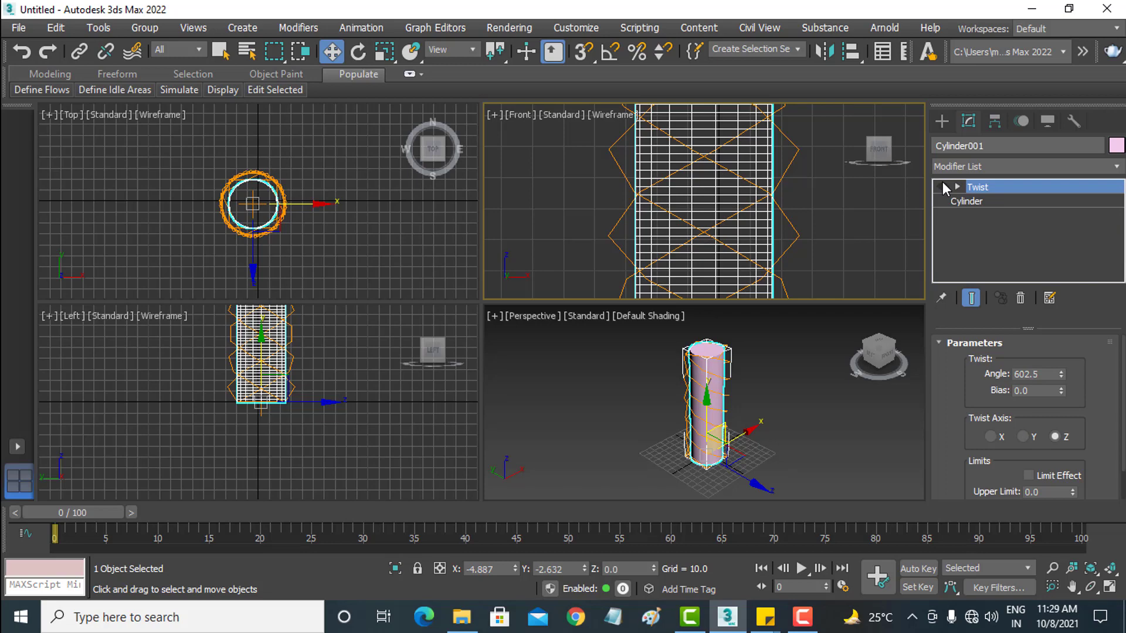
click(941, 183)
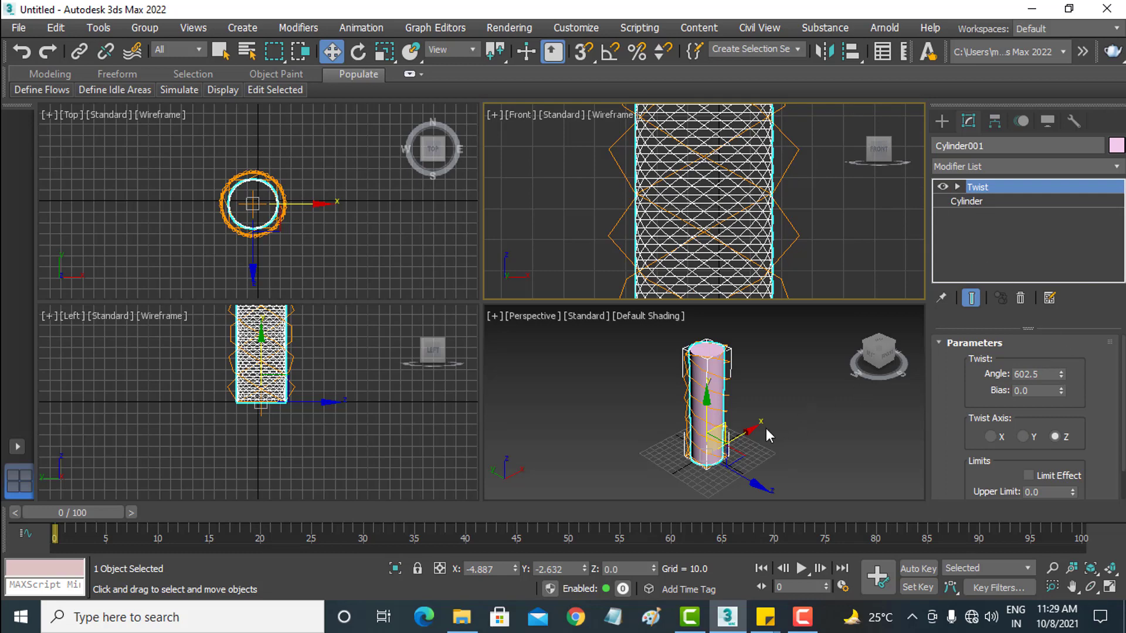
scroll(766, 428, up, 3)
scroll(766, 428, up, 5)
mouse_move(679, 390)
middle_down()
mouse_move(711, 445)
mouse_move(717, 347)
mouse_move(711, 415)
mouse_move(711, 402)
middle_up()
scroll(712, 431, down, 2)
scroll(714, 418, down, 2)
scroll(714, 417, up, 3)
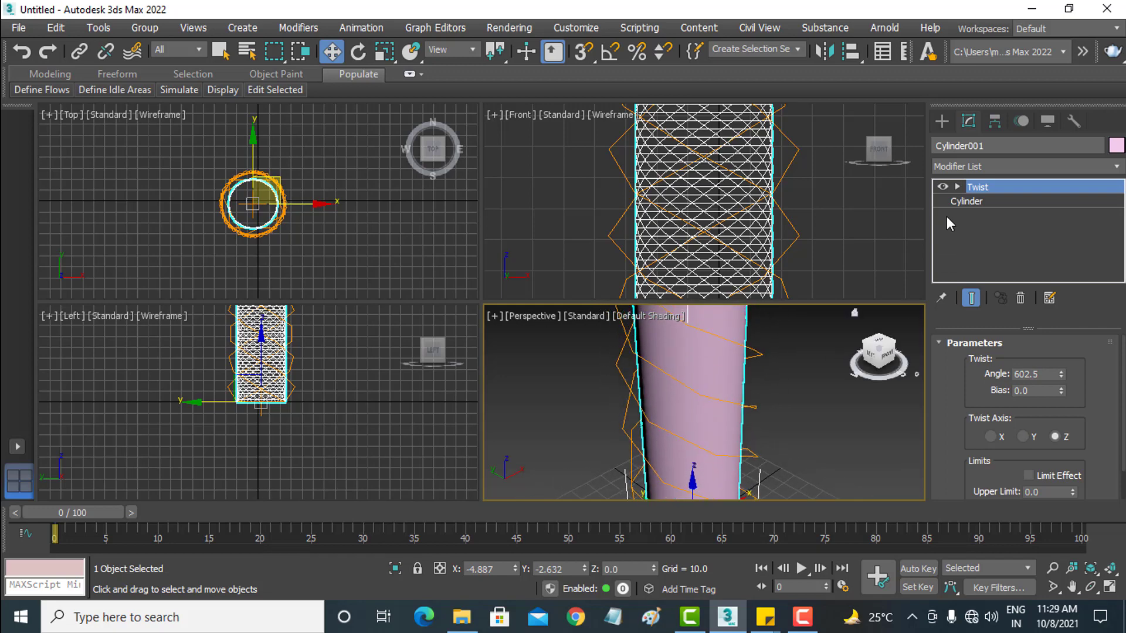
Step: Turn off the cylinder's smoothing and lower its sides from 18 to 4
click(960, 199)
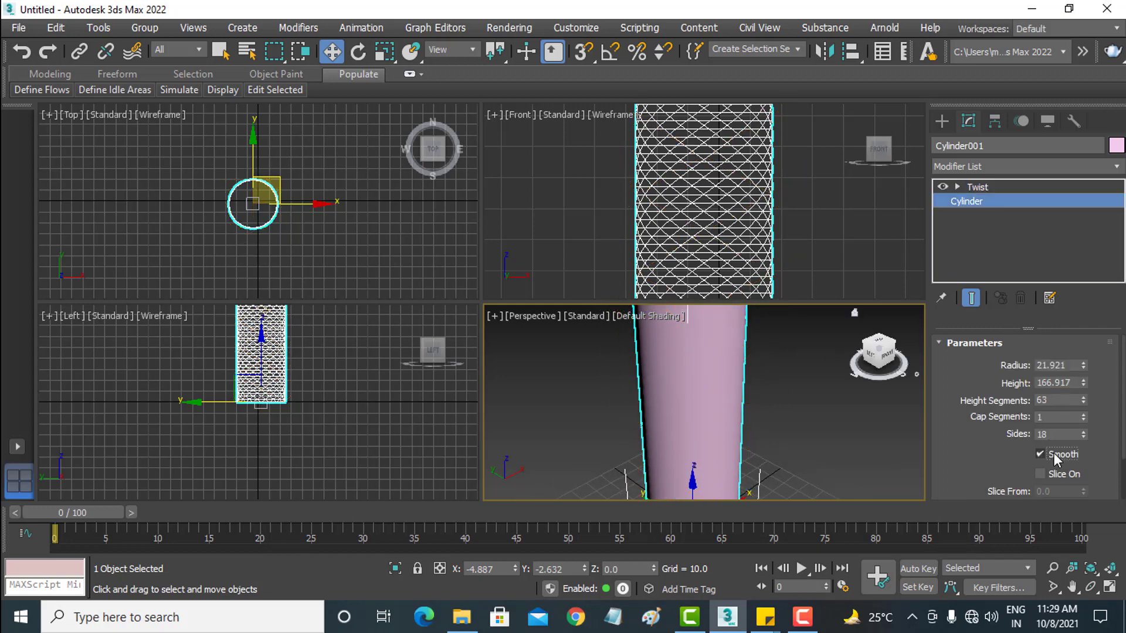
click(1040, 453)
scroll(698, 381, up, 2)
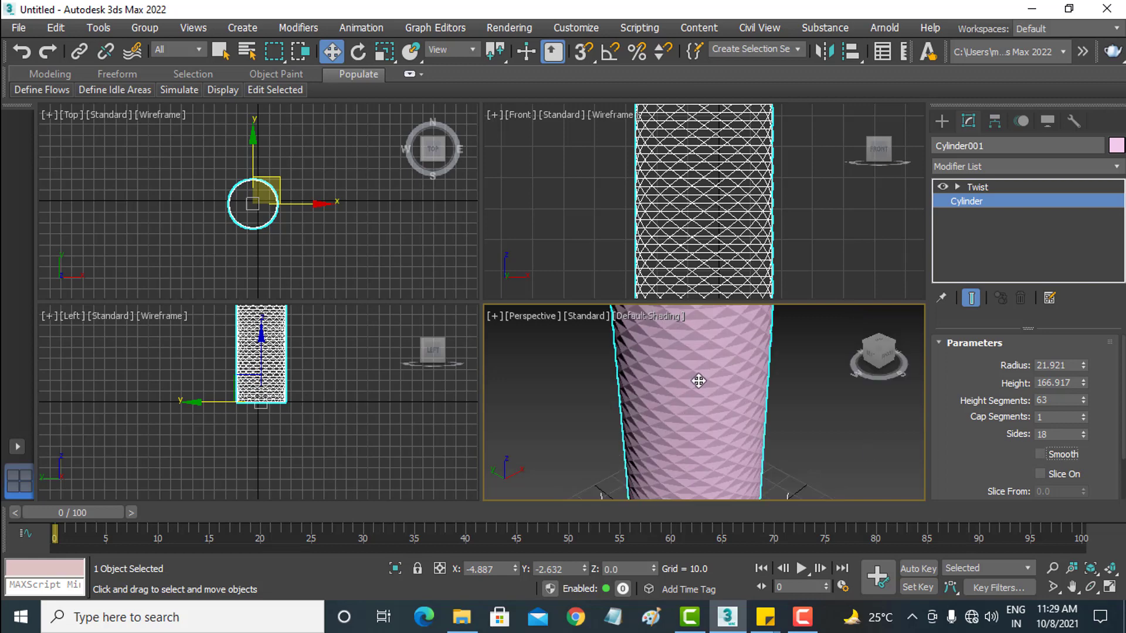
scroll(698, 381, up, 1)
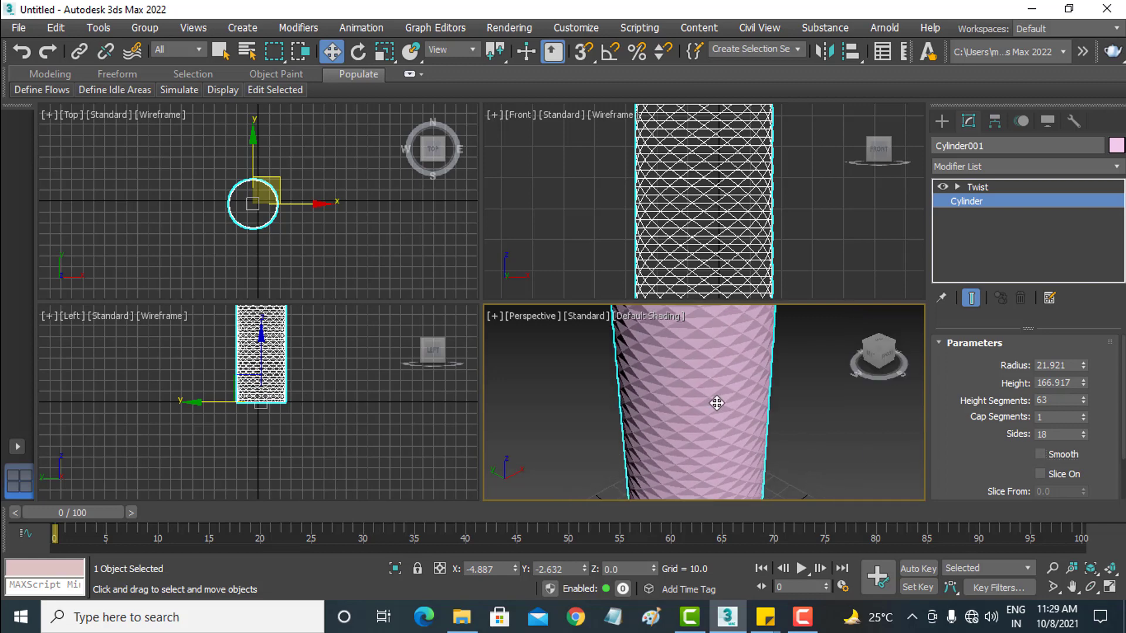
click(1083, 437)
click(1083, 437)
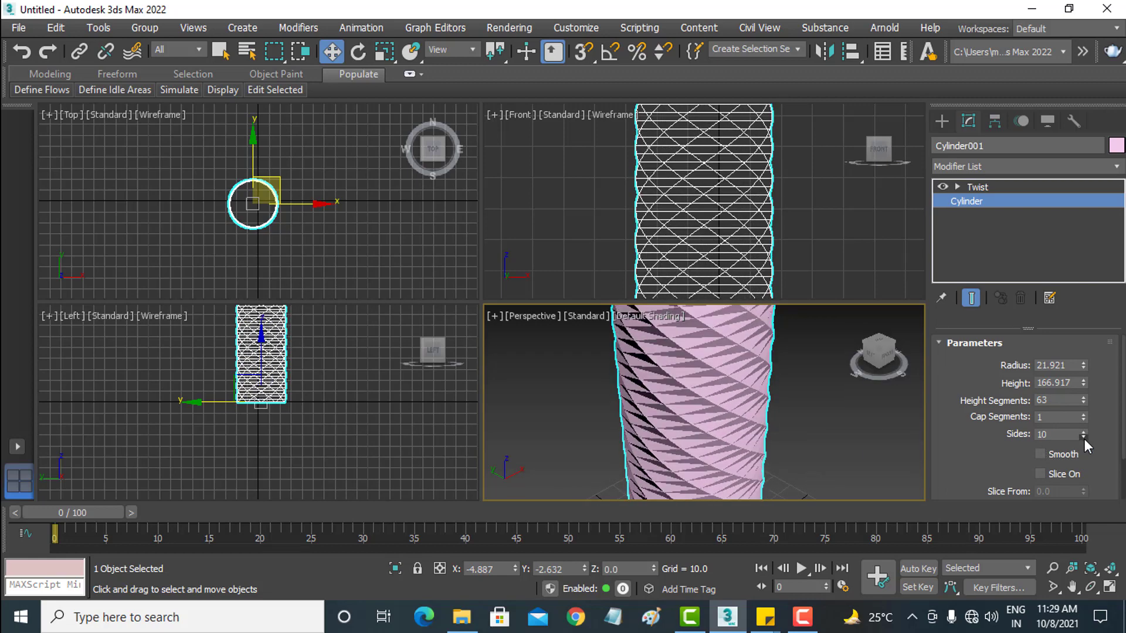
click(1082, 437)
click(1082, 437)
click(1082, 437)
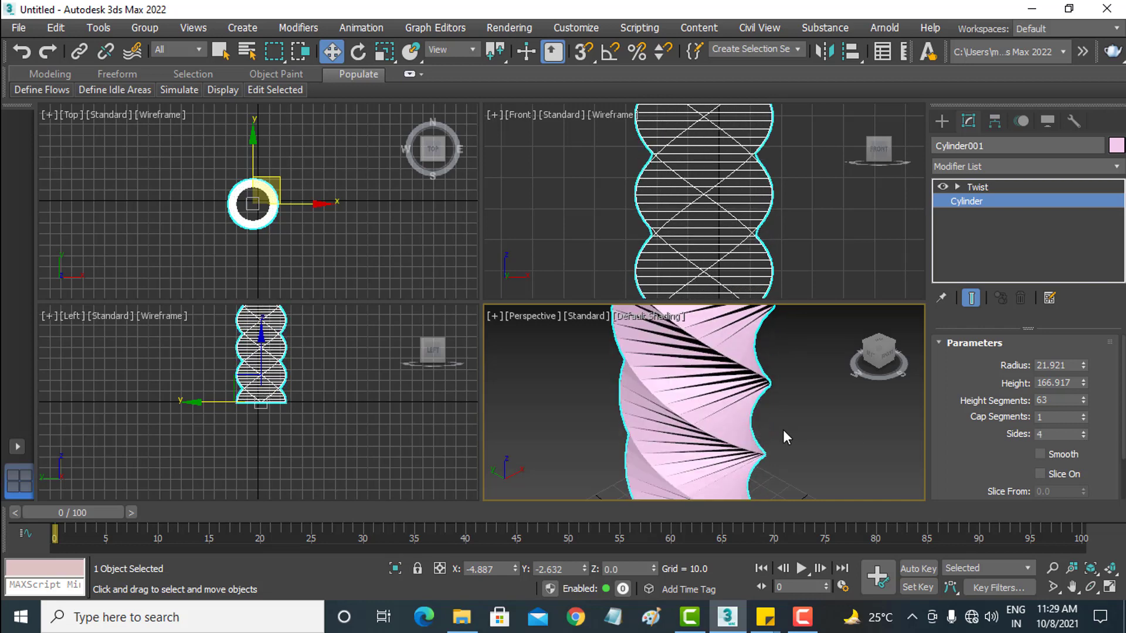
Step: Zoom and pan the Perspective and Top views to inspect the four-sided spiral column
scroll(782, 434, down, 2)
scroll(779, 425, down, 2)
scroll(779, 421, down, 2)
middle_drag(779, 420, 769, 416)
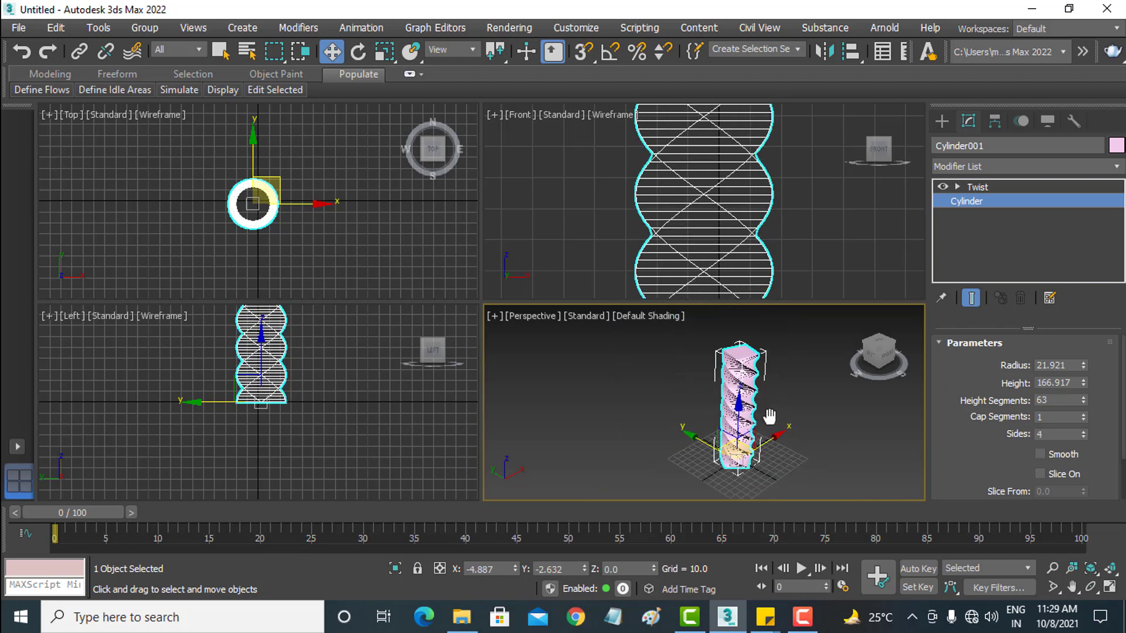
scroll(769, 417, up, 3)
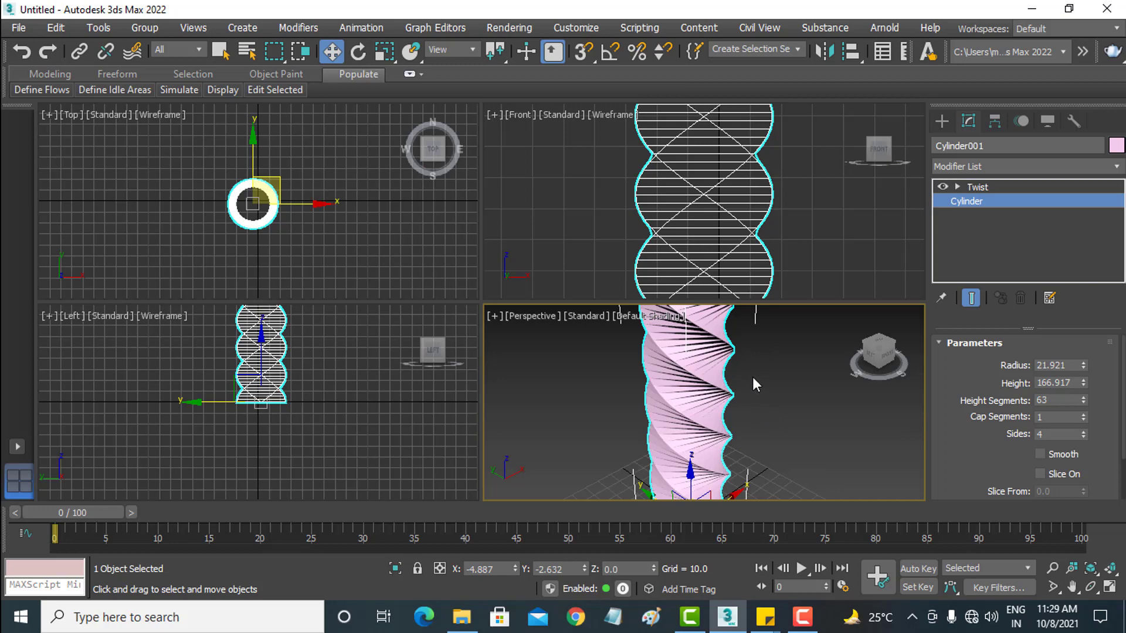
scroll(752, 375, down, 3)
scroll(755, 381, up, 2)
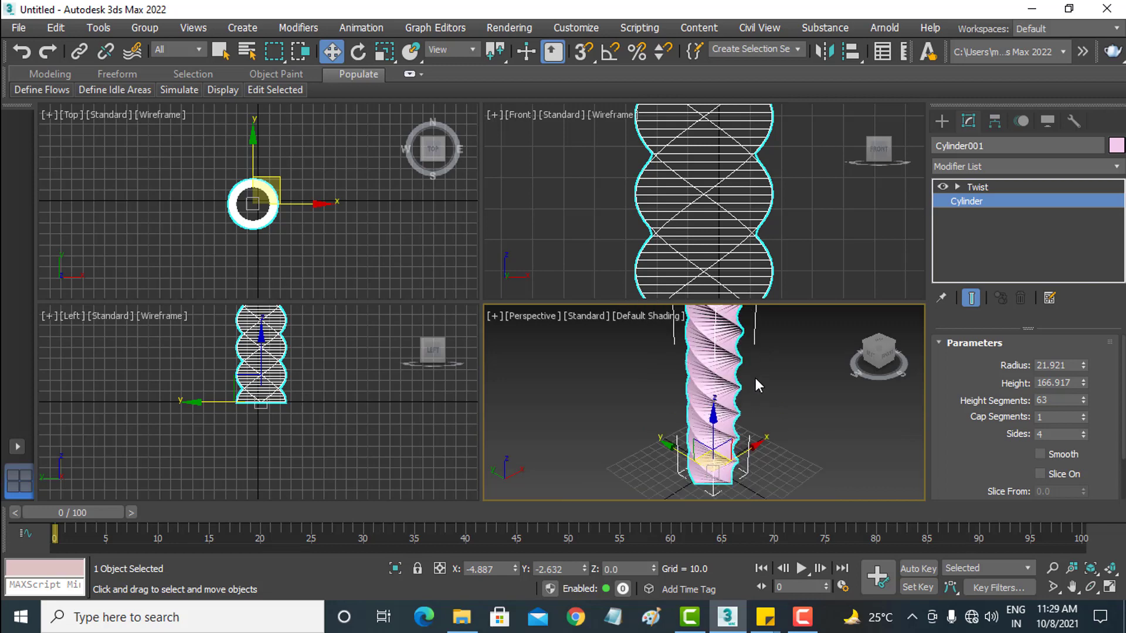
scroll(756, 381, up, 2)
scroll(755, 382, down, 2)
middle_drag(756, 380, 757, 388)
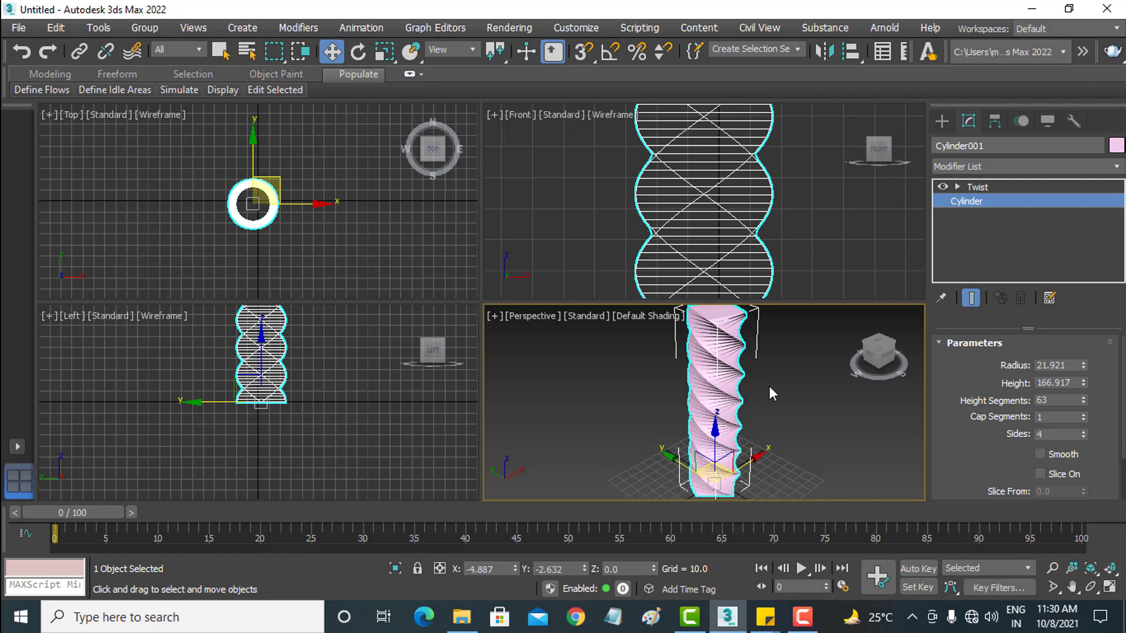
middle_drag(406, 219, 367, 224)
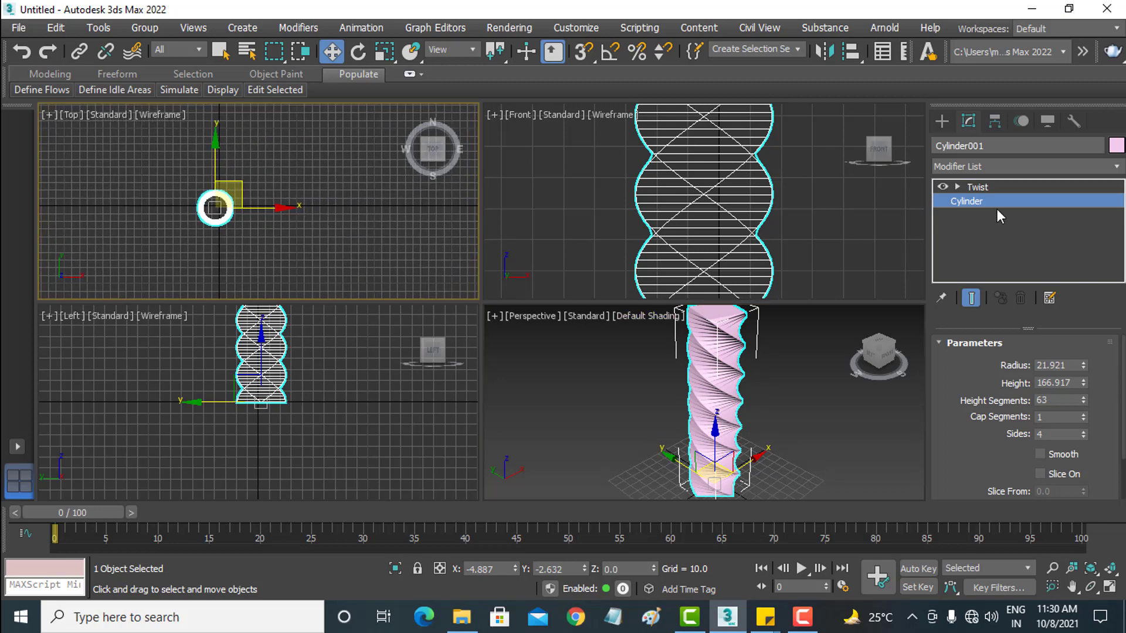
Step: Copy the Twist modifier and create a sphere of radius 44.227 right of the column
right_click(987, 189)
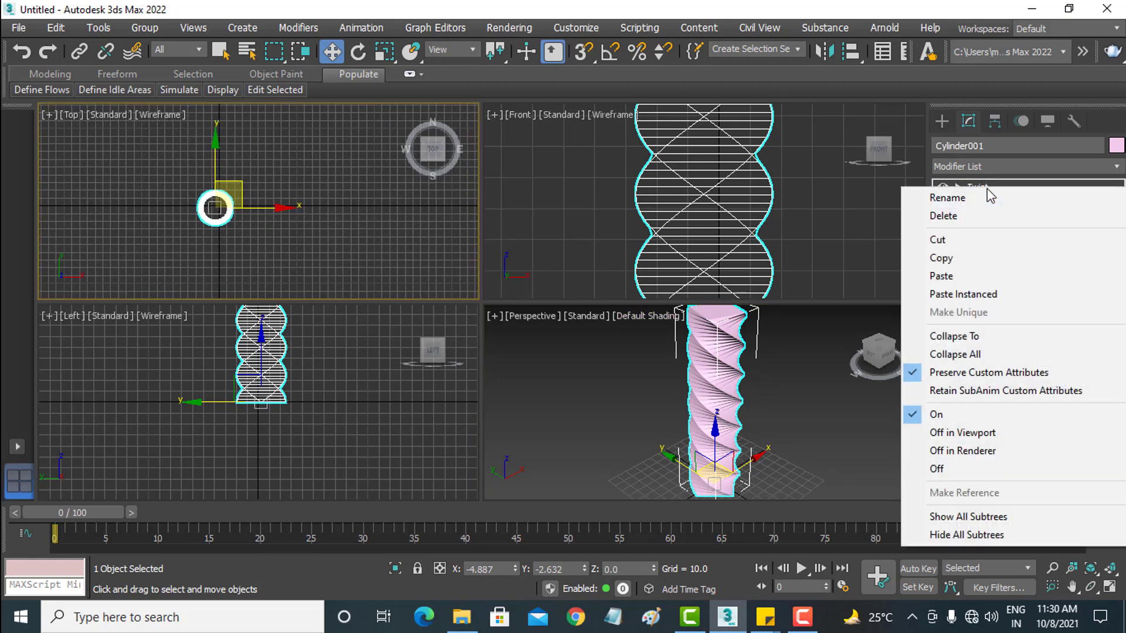
click(979, 258)
click(941, 121)
click(978, 251)
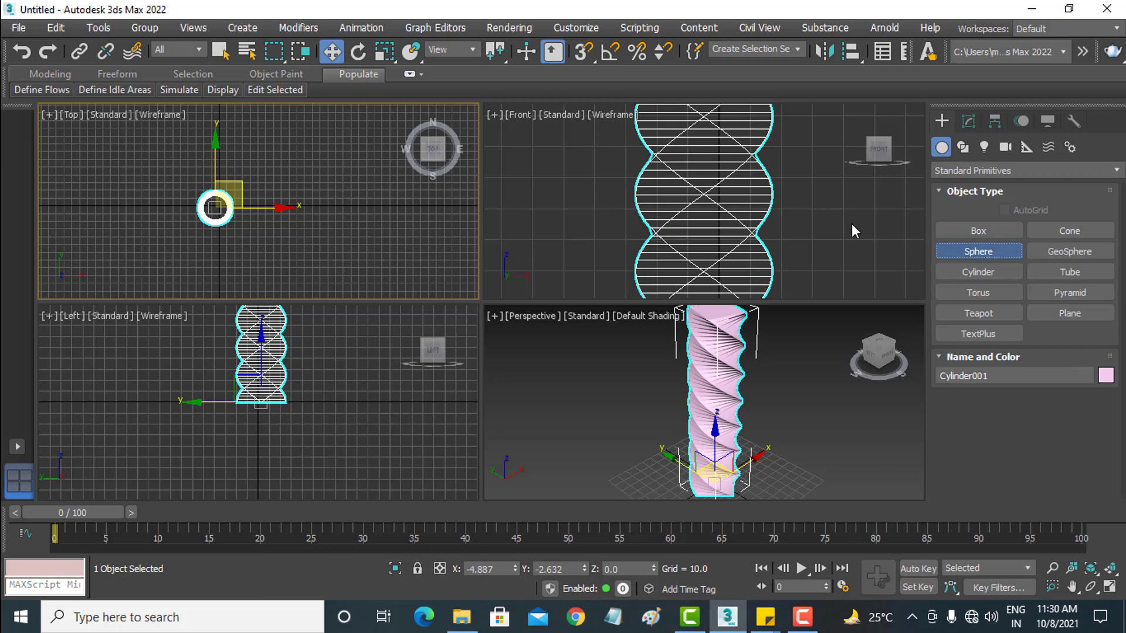
drag(338, 216, 373, 217)
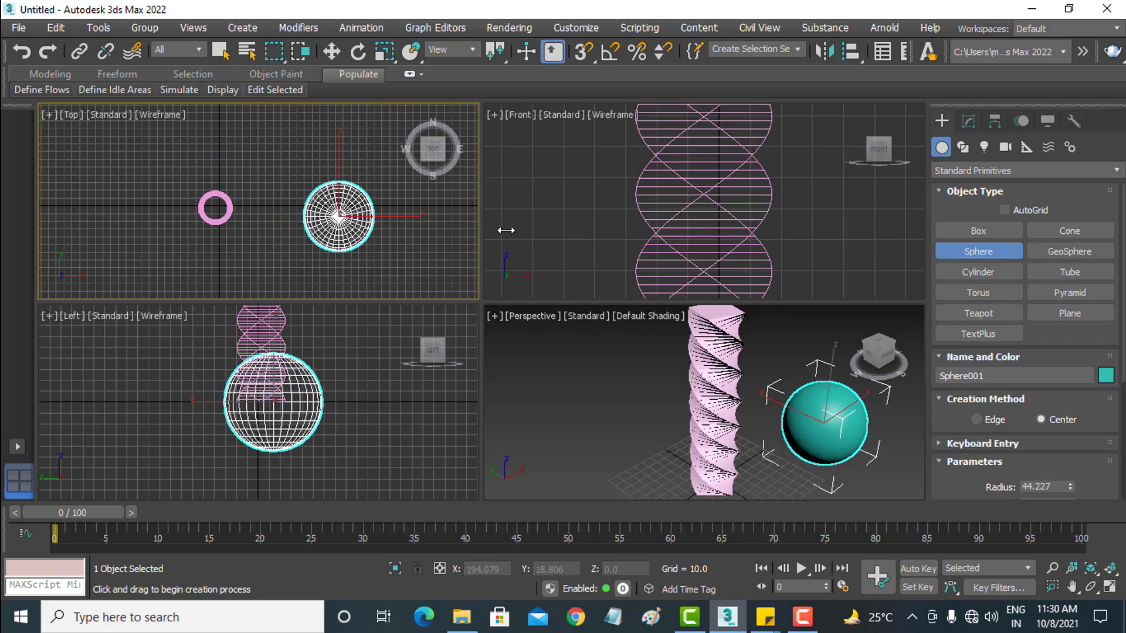
click(968, 122)
Step: Paste the Twist modifier onto the sphere and raise its angle to 667.0
right_click(965, 187)
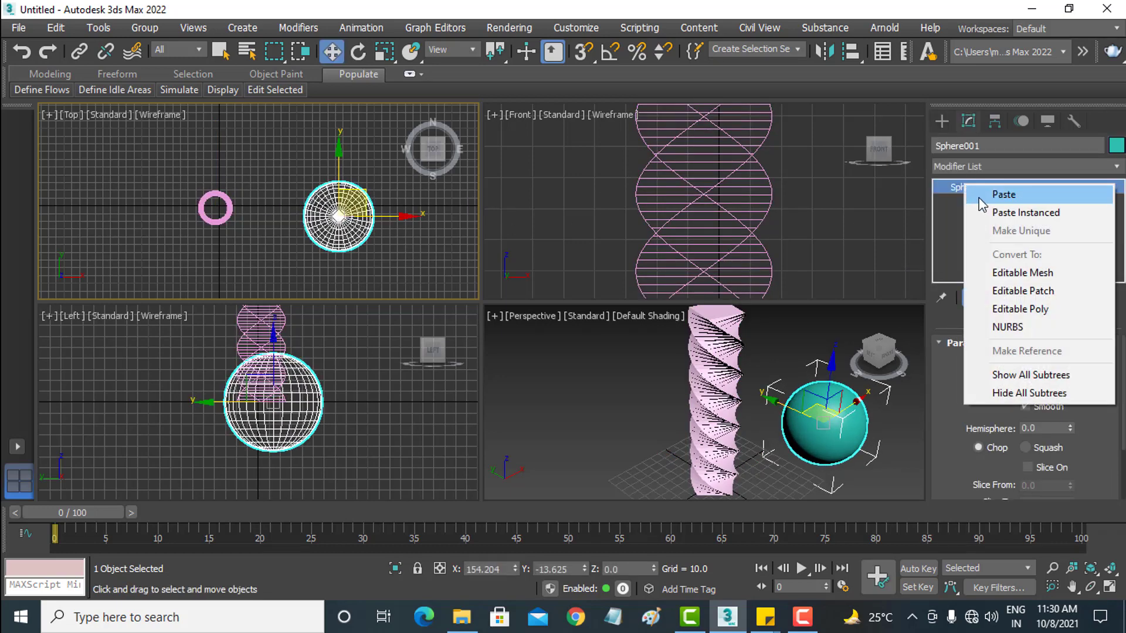
click(979, 195)
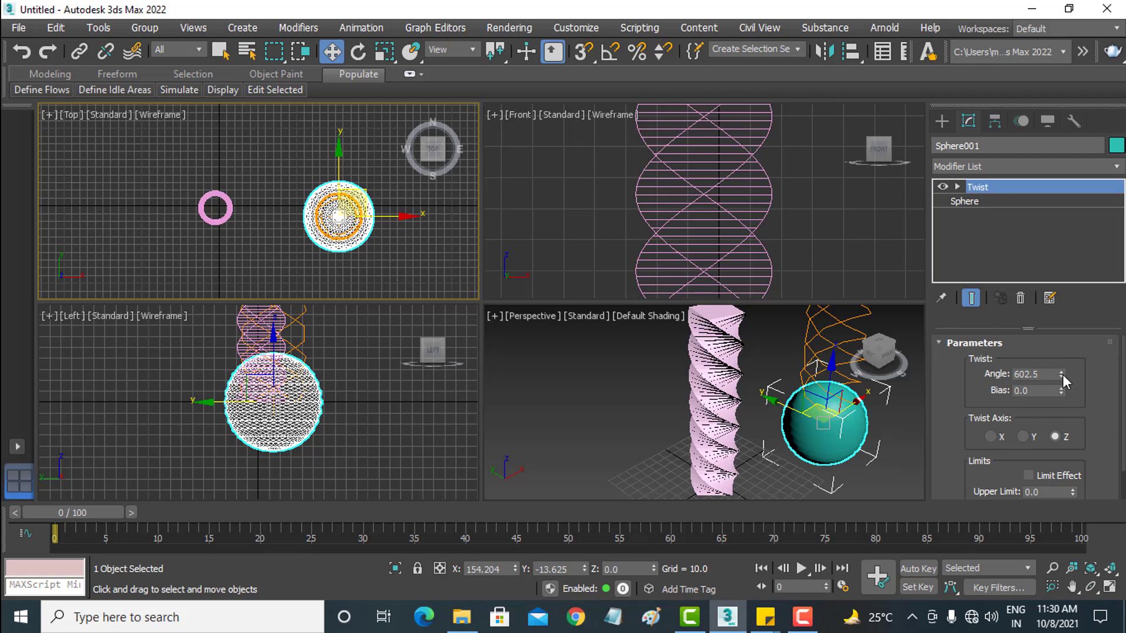
drag(1065, 376, 1065, 309)
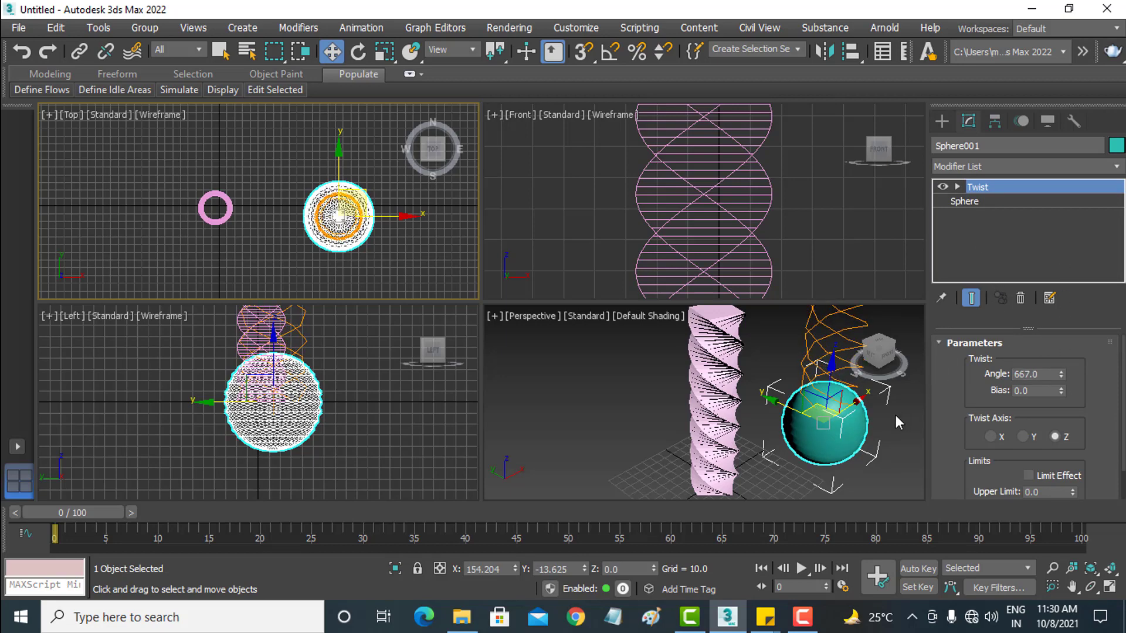
scroll(854, 432, up, 2)
scroll(854, 432, up, 3)
middle_drag(854, 433, 817, 427)
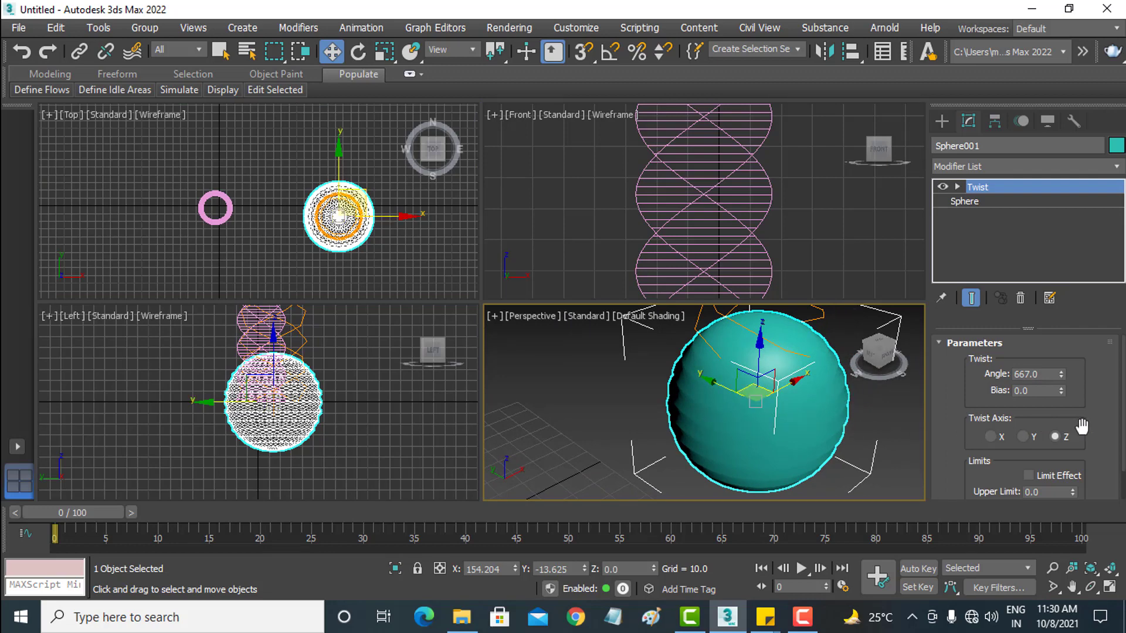
mouse_move(1098, 463)
mouse_down()
mouse_move(1098, 453)
mouse_move(1107, 474)
mouse_up()
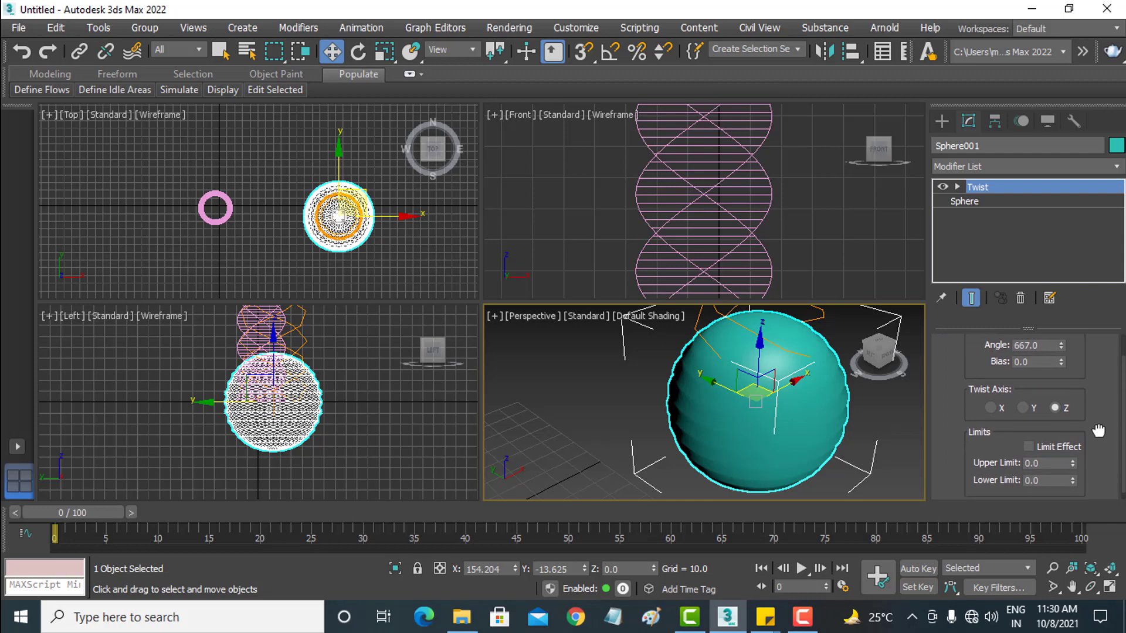
Step: Turn off the sphere's smoothing and reduce its segments from 32 to 14
click(983, 203)
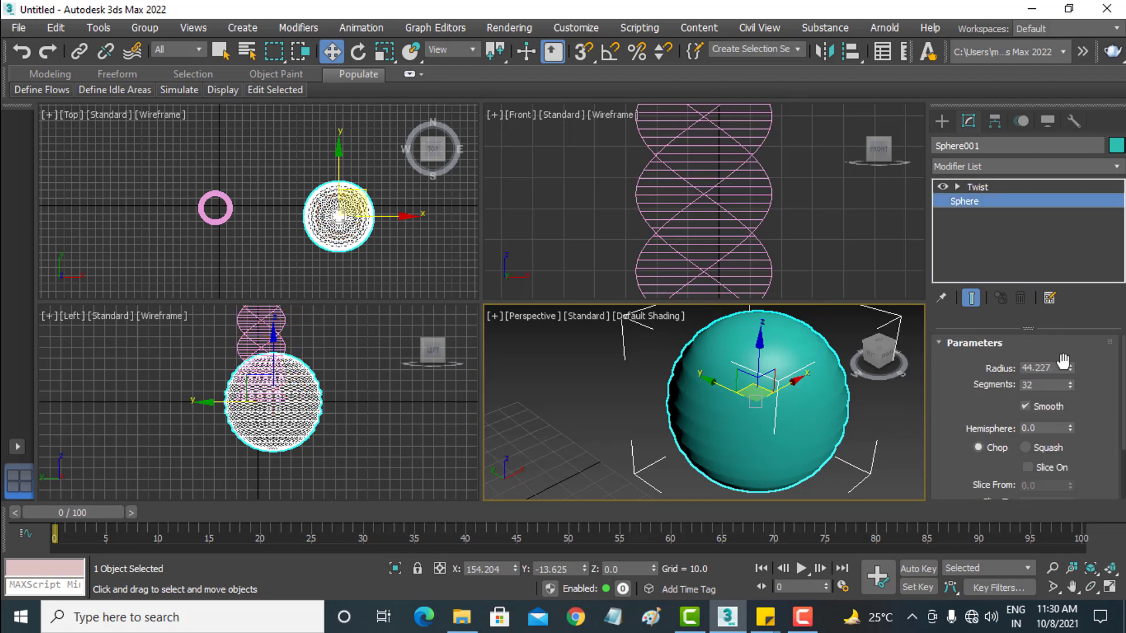
click(1052, 406)
click(1070, 387)
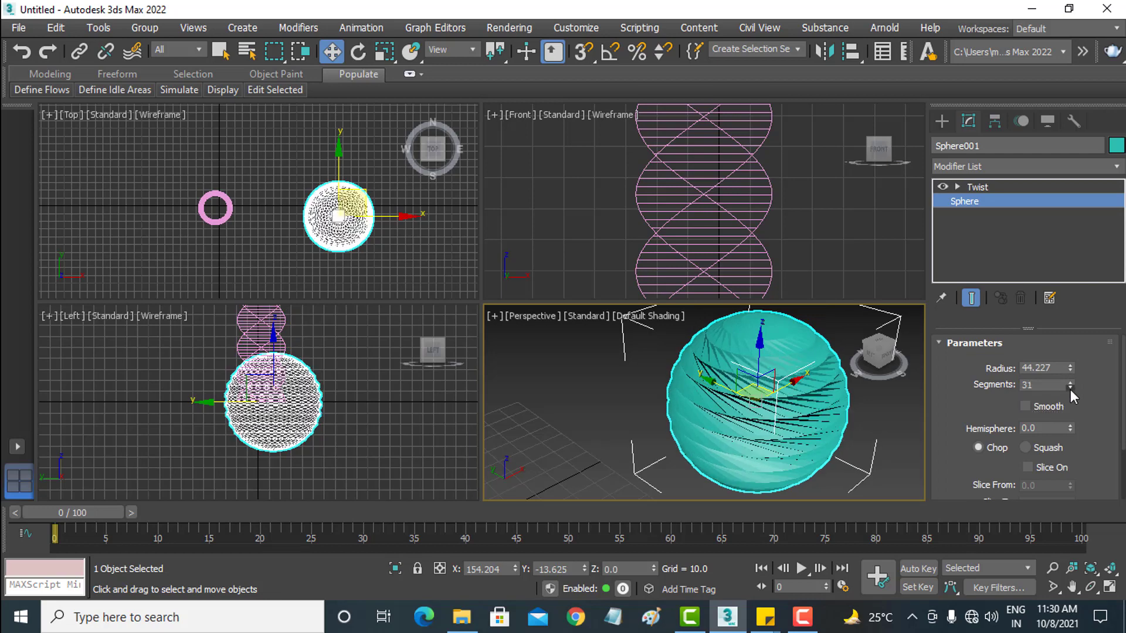
drag(1071, 389, 1071, 390)
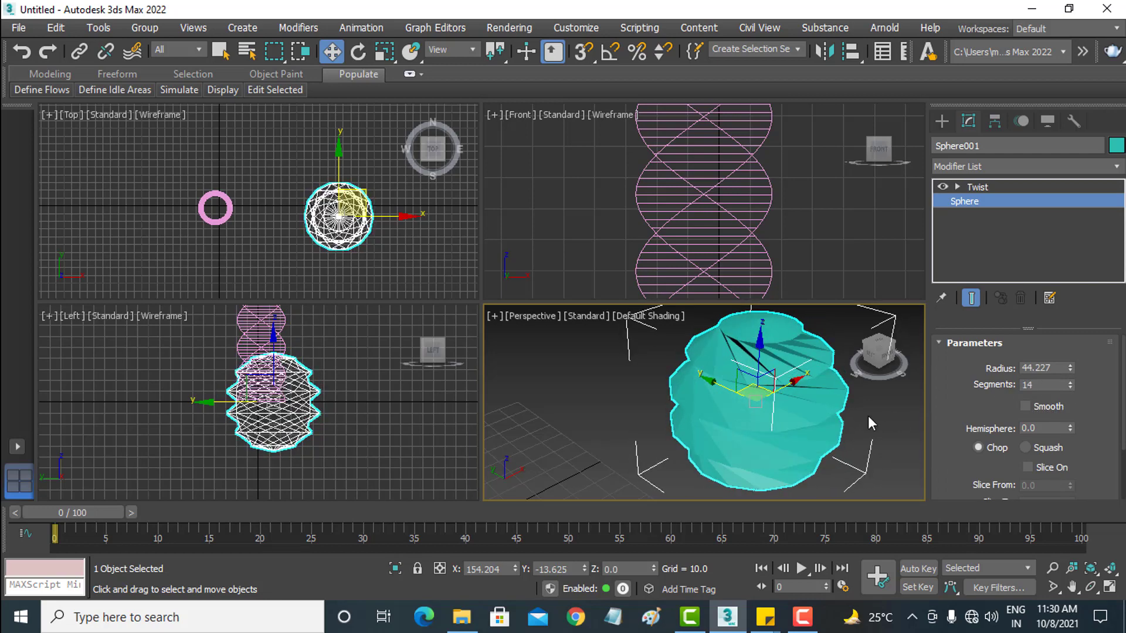
Step: Lower Sphere001's Twist angle from 667.0 to 523.5 and recentre the sphere in view
click(973, 186)
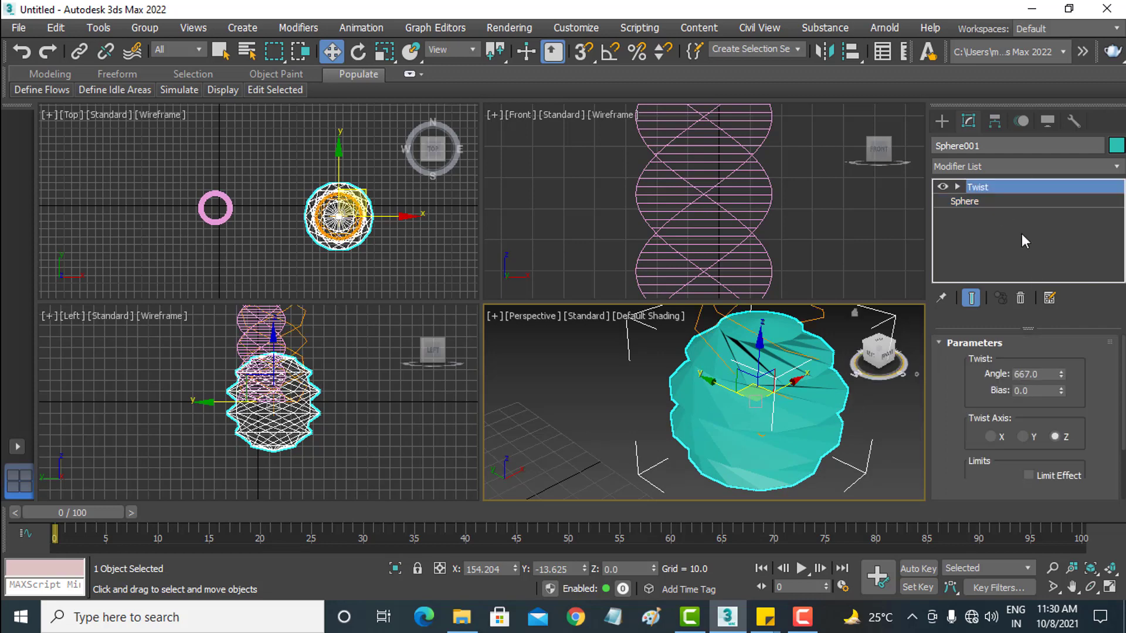
drag(1061, 376, 1118, 508)
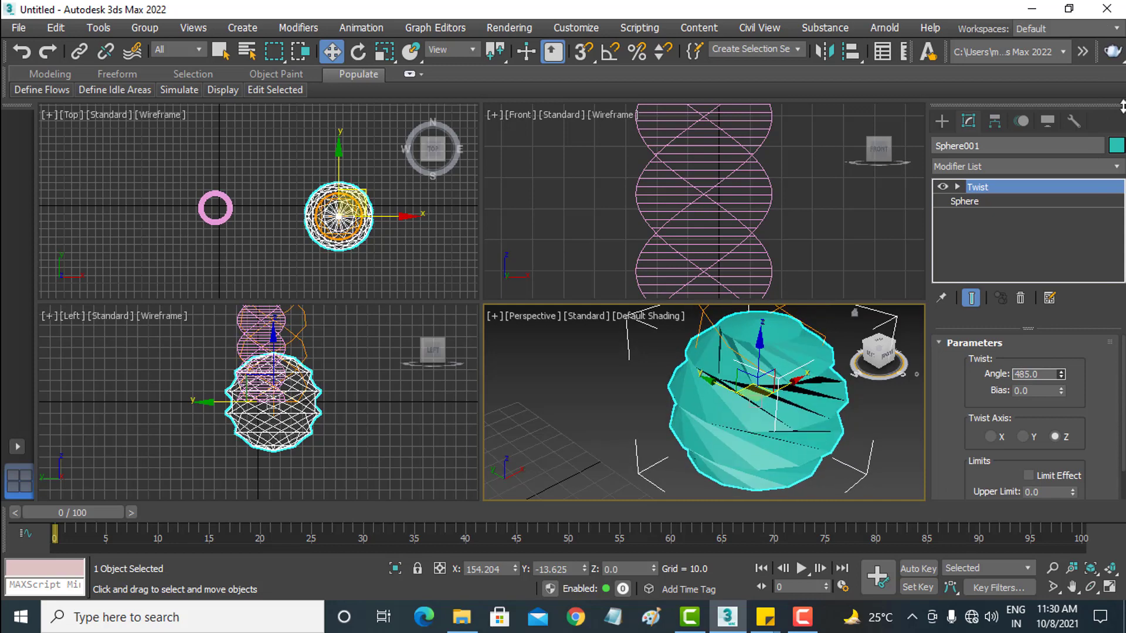
mouse_move(1118, 509)
mouse_down()
mouse_move(17, 18)
mouse_move(2, 44)
mouse_up()
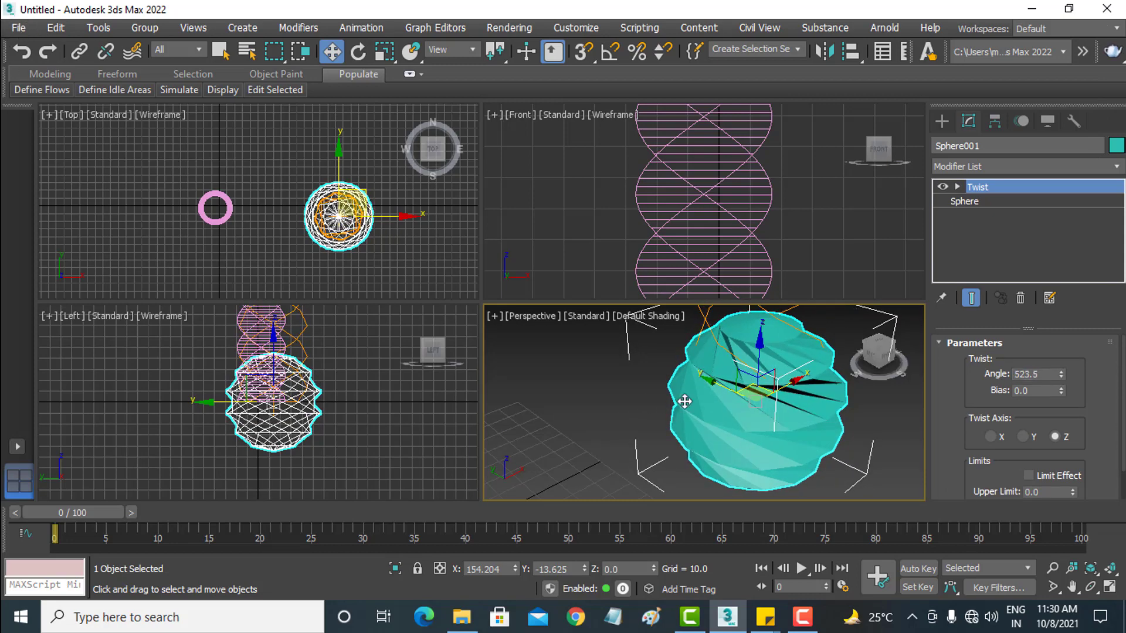
middle_drag(818, 436, 707, 445)
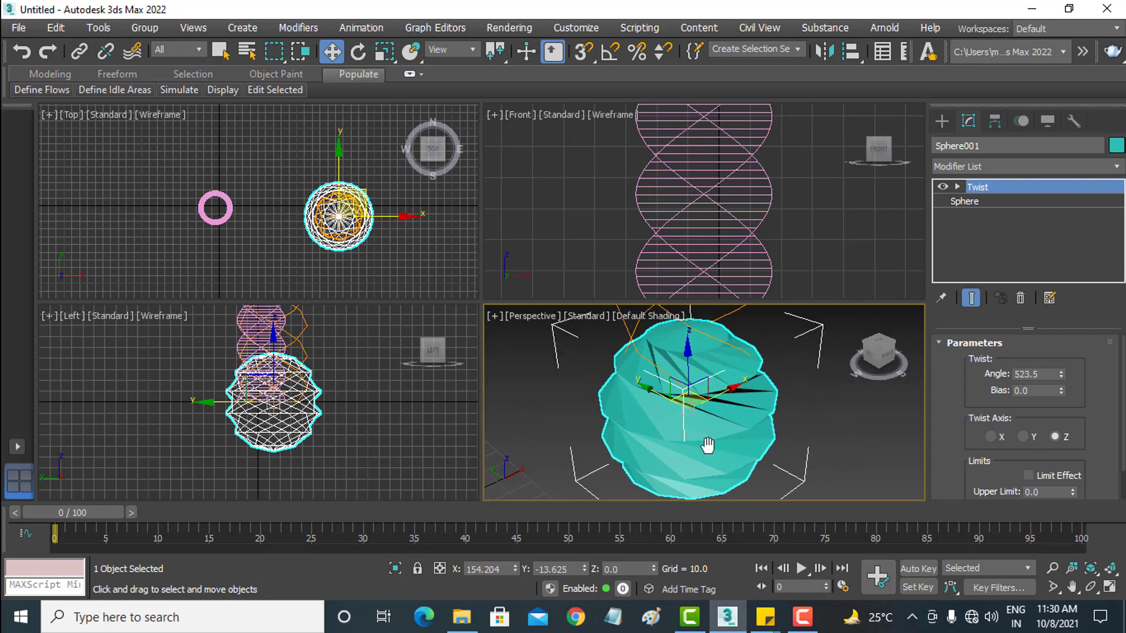
middle_drag(707, 446, 710, 447)
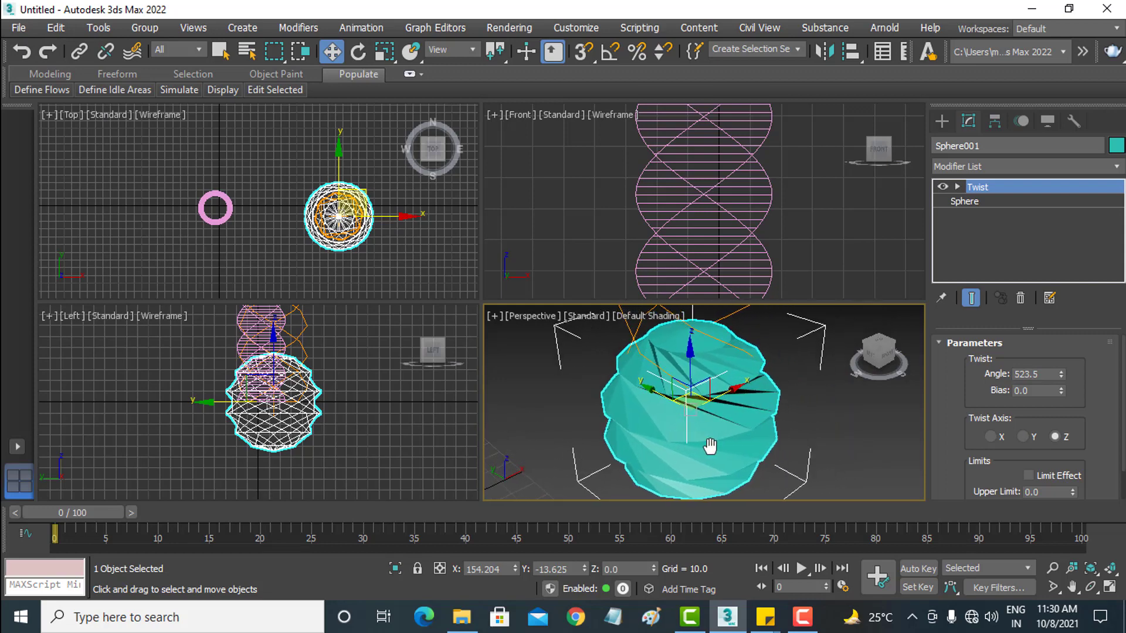